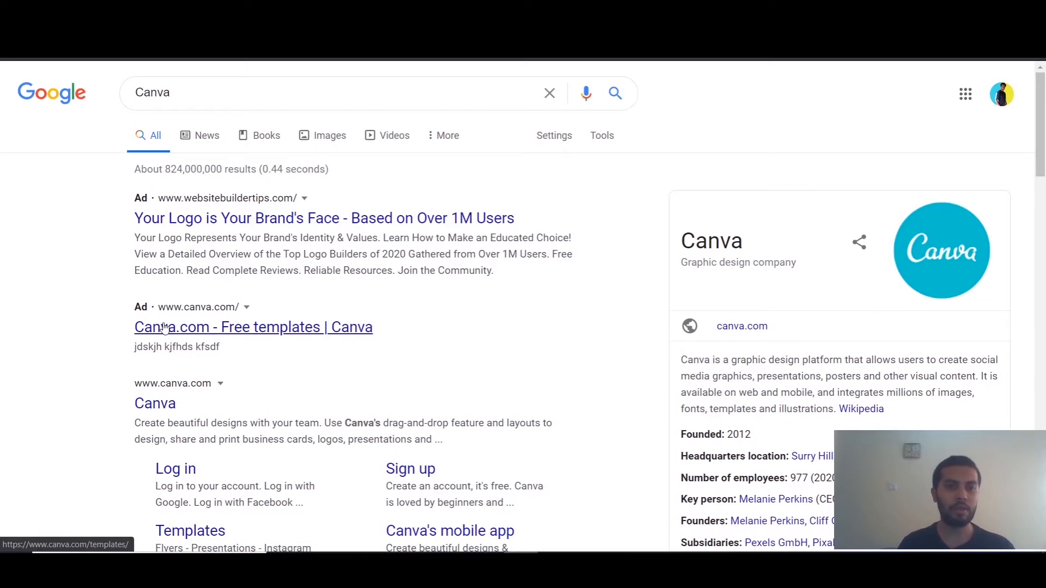
# Open the Canva website from the search results and sign up with a Google account
pyautogui.click(163, 411)
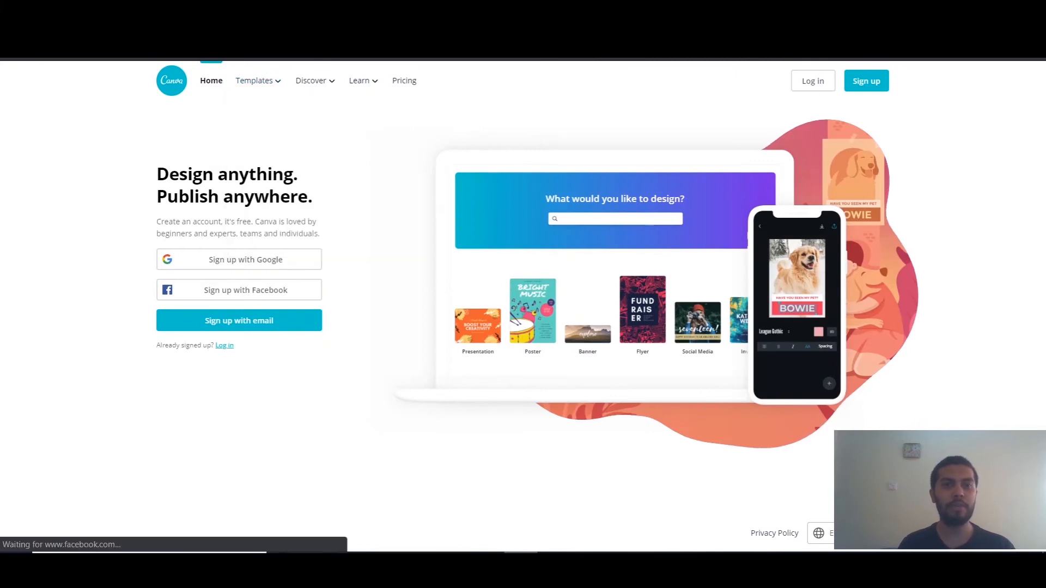
pyautogui.click(274, 261)
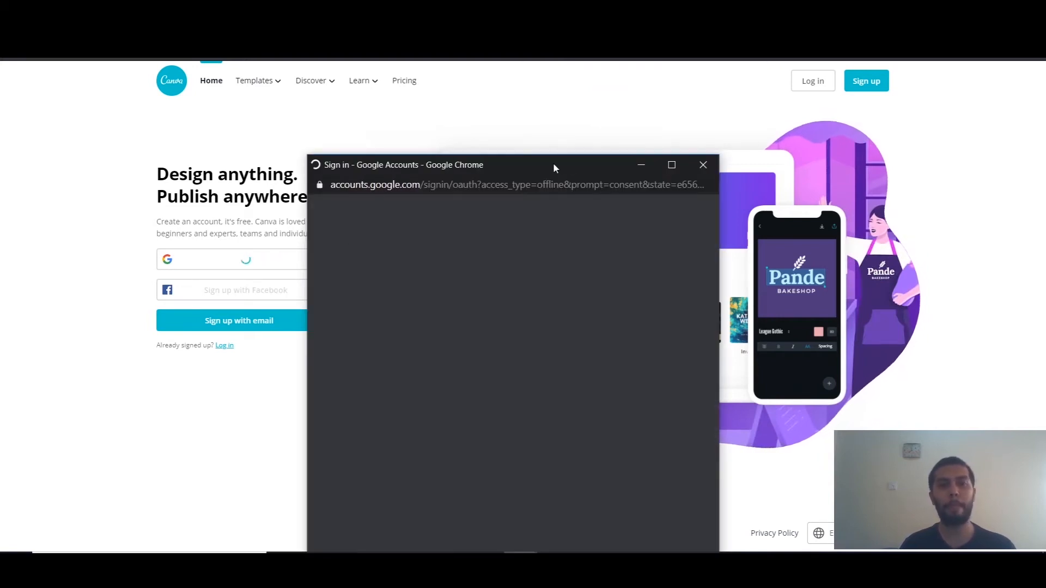
pyautogui.moveTo(553, 166); pyautogui.dragTo(574, 106)
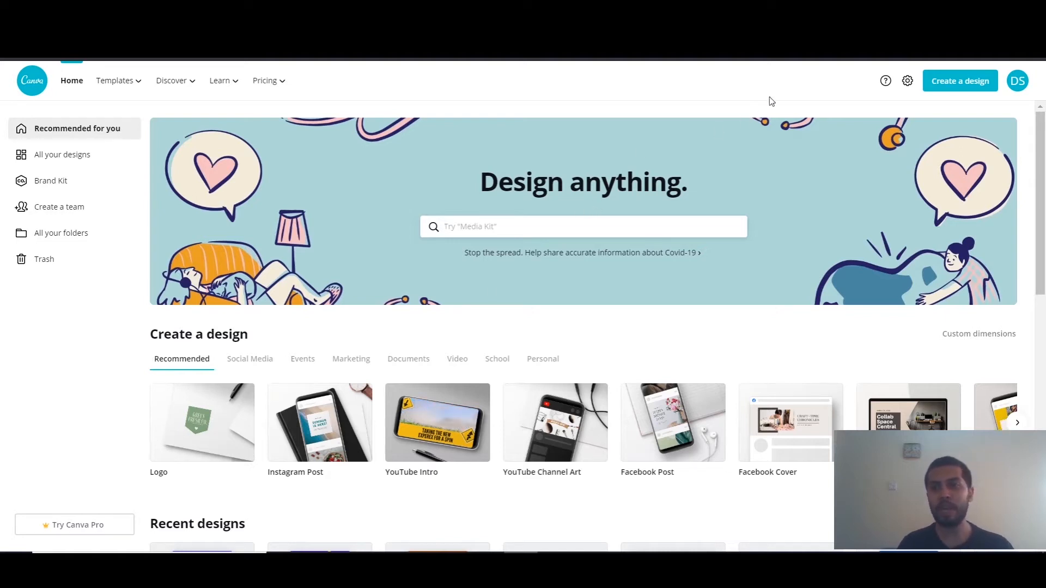
# Create a new blank design of the Logo type
pyautogui.click(964, 87)
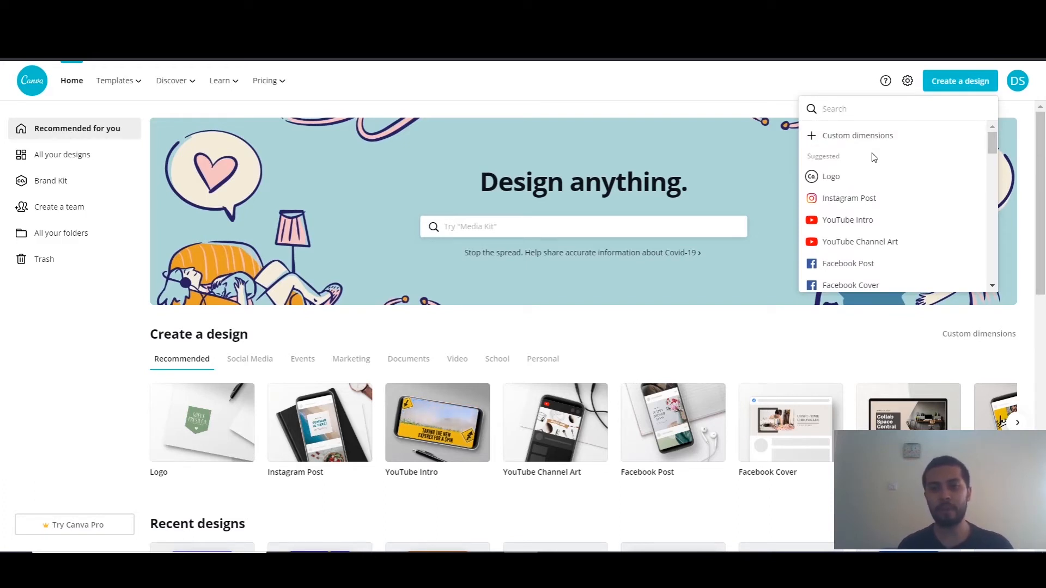
pyautogui.scroll(-3, 865, 212)
pyautogui.scroll(1, 864, 215)
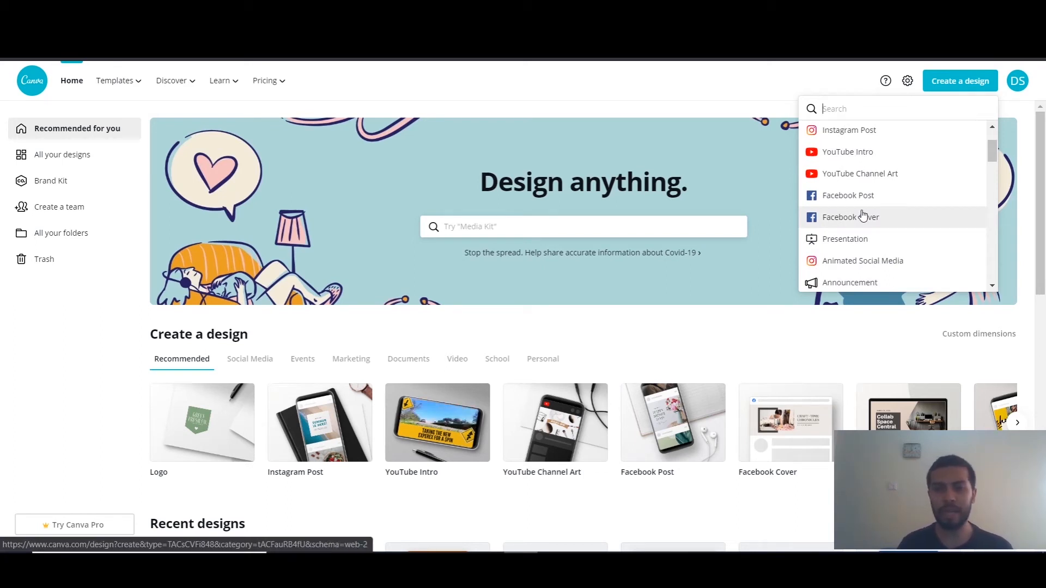
pyautogui.scroll(3, 863, 214)
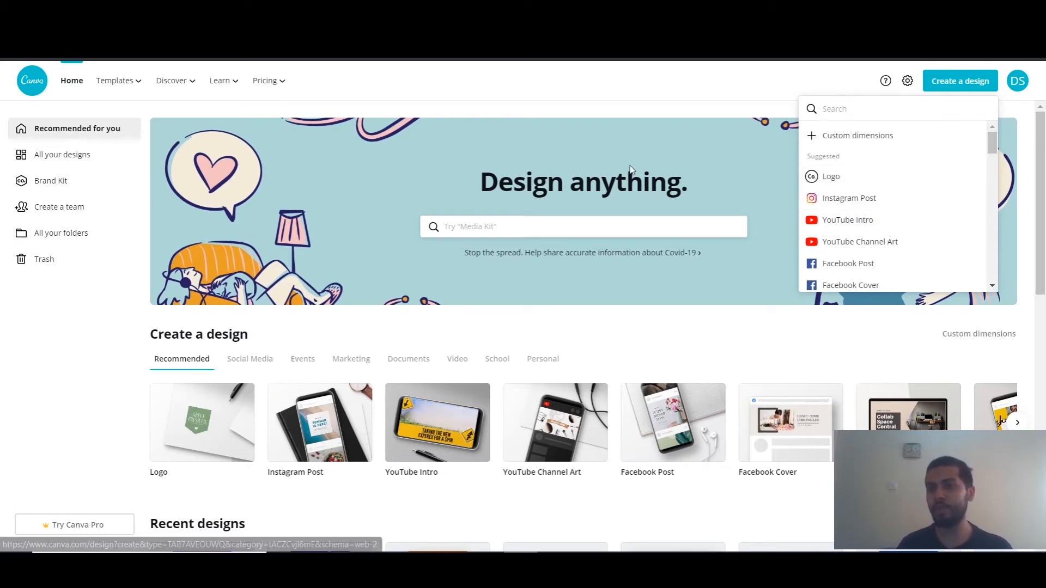
pyautogui.click(747, 158)
pyautogui.click(941, 83)
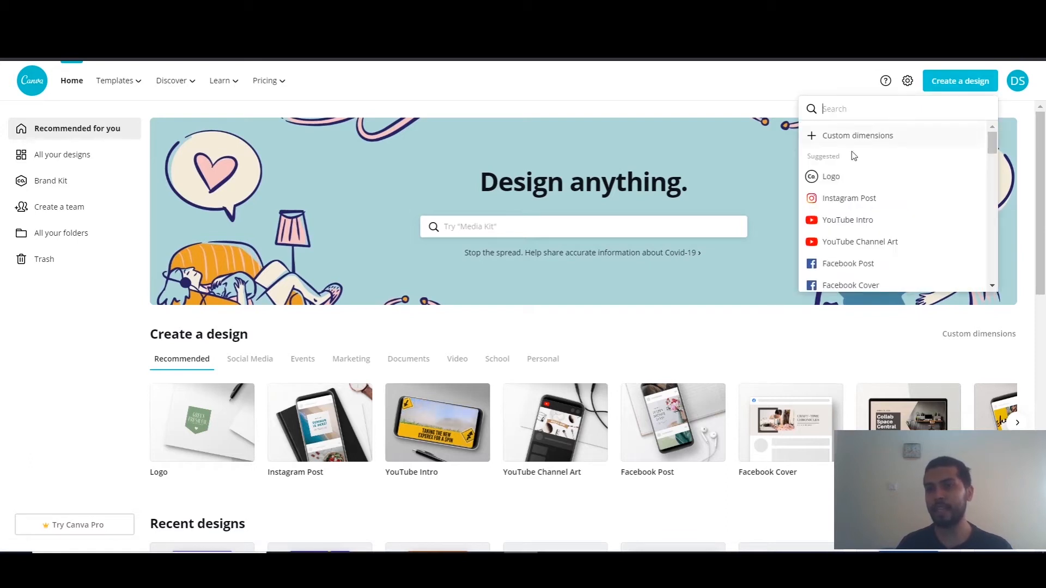
pyautogui.click(819, 179)
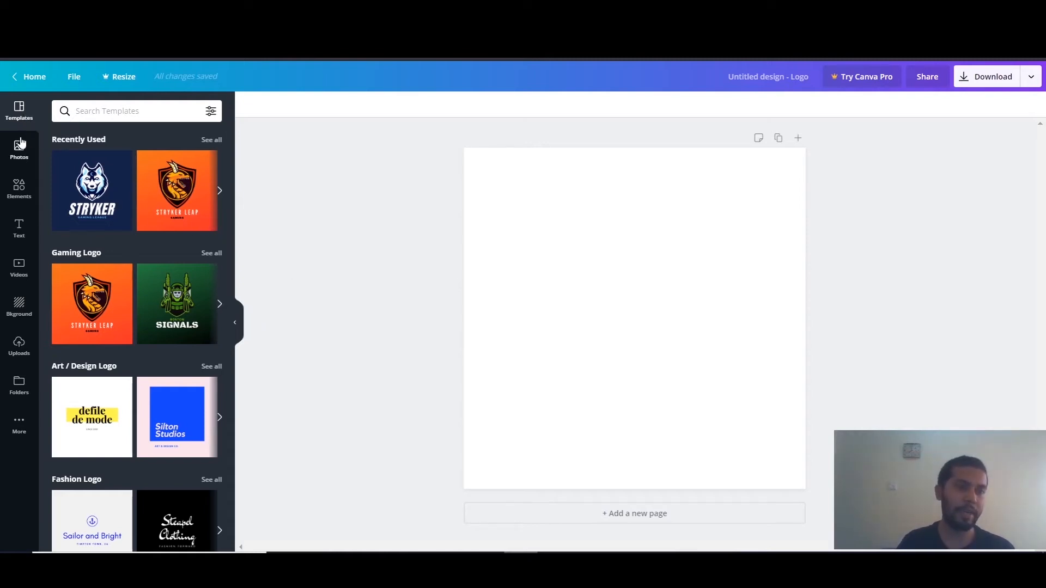
pyautogui.click(19, 188)
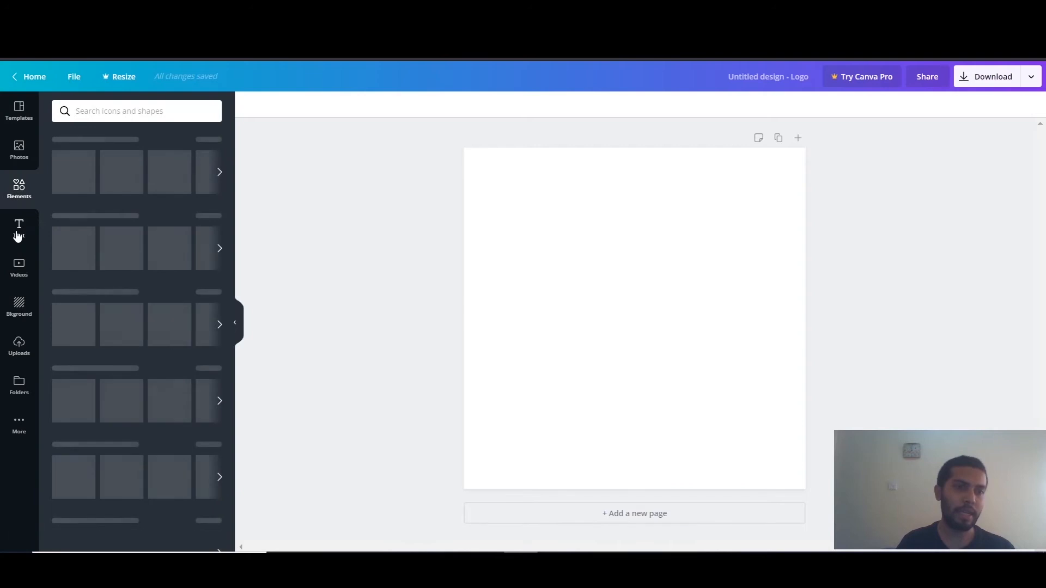
pyautogui.click(19, 231)
pyautogui.click(19, 267)
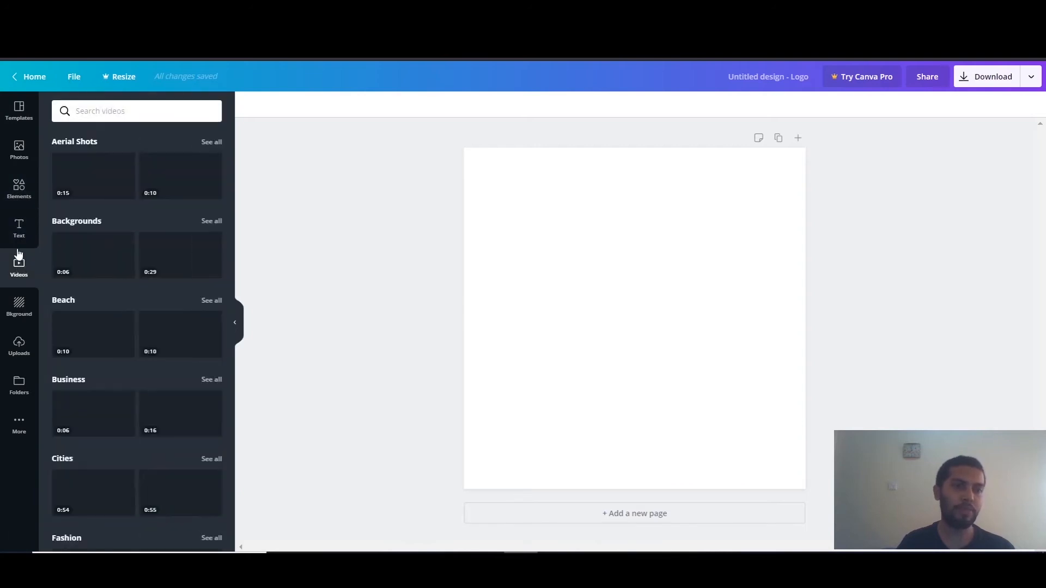
pyautogui.click(19, 186)
pyautogui.click(21, 233)
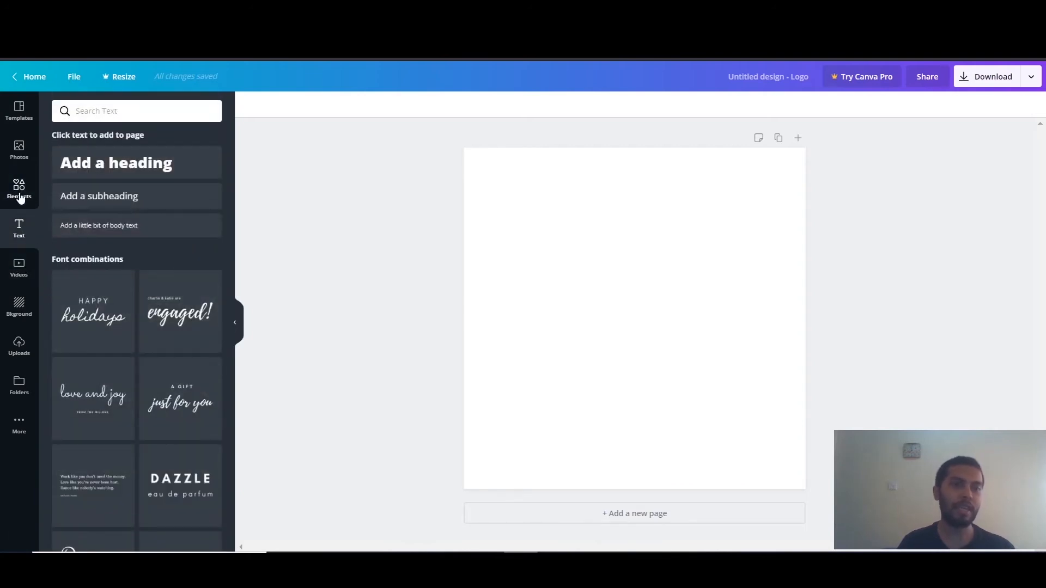
# Apply the recently used Stryker wolf gaming logo template to the blank page
pyautogui.click(20, 109)
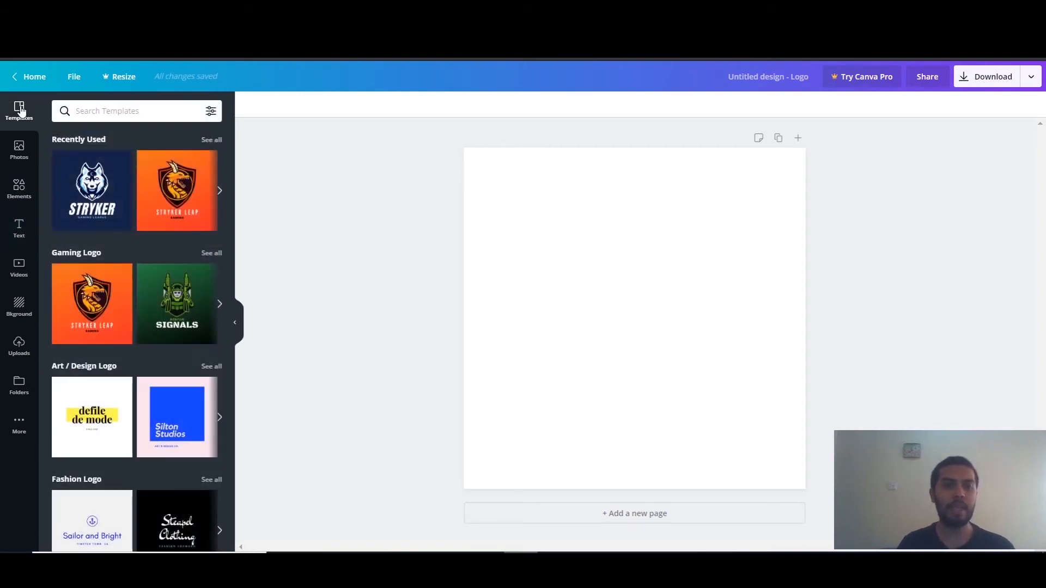
pyautogui.click(73, 194)
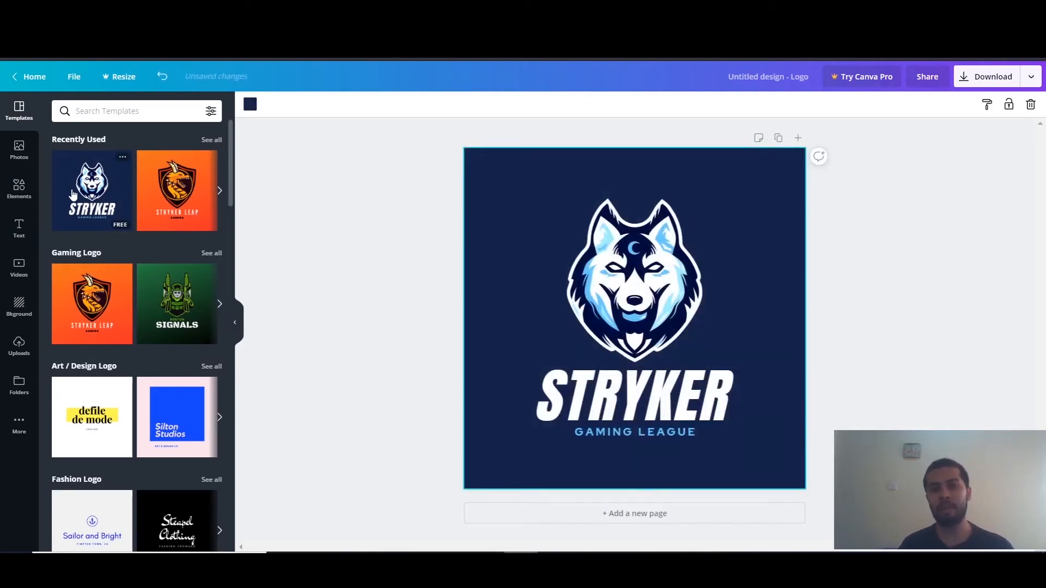
pyautogui.click(657, 421)
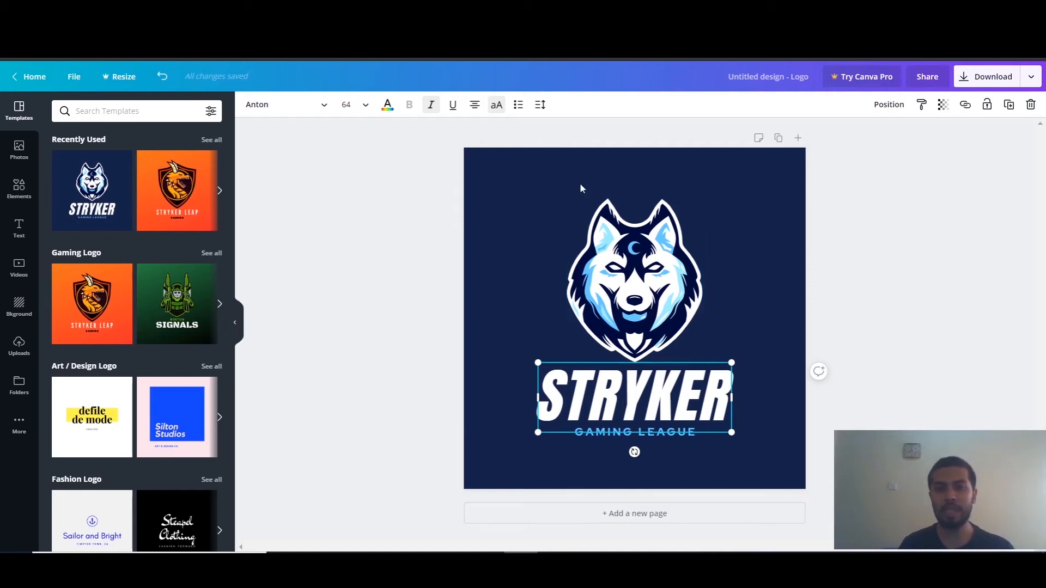
# Change the logo's background colour to the dark purple default colour
pyautogui.click(567, 173)
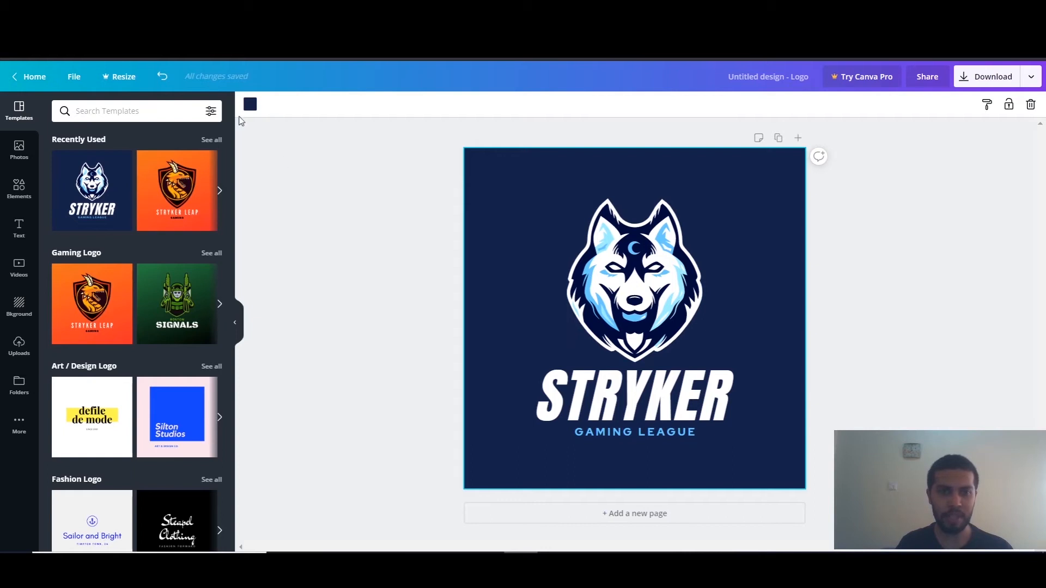
pyautogui.click(250, 104)
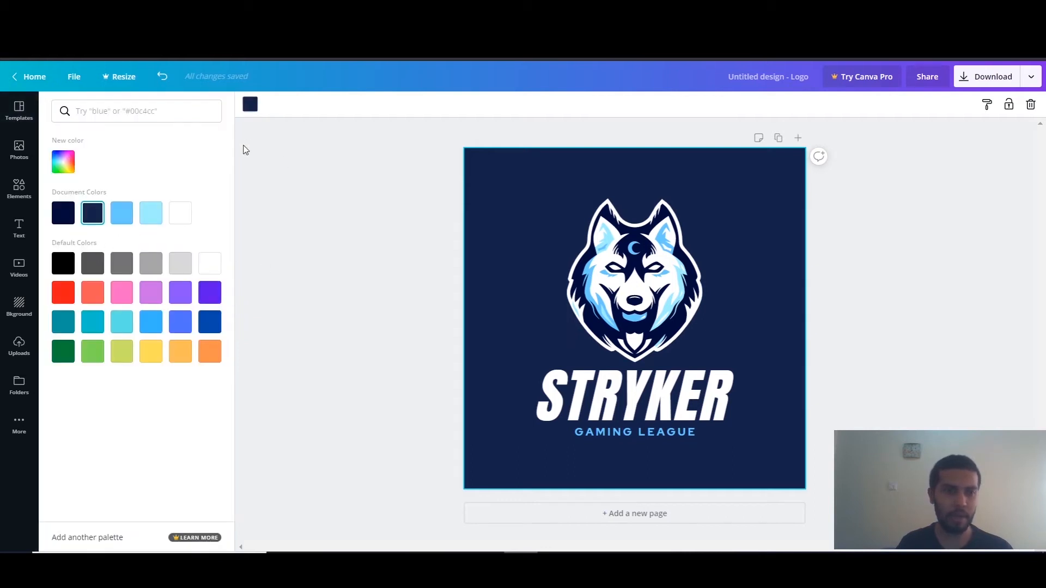
pyautogui.click(250, 104)
pyautogui.click(250, 104)
pyautogui.click(212, 294)
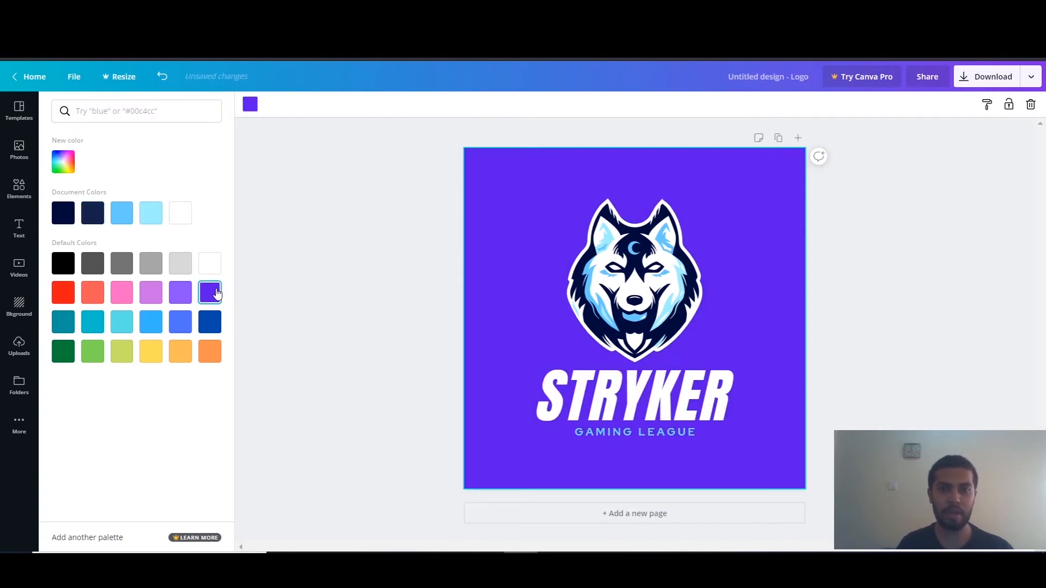
pyautogui.click(402, 231)
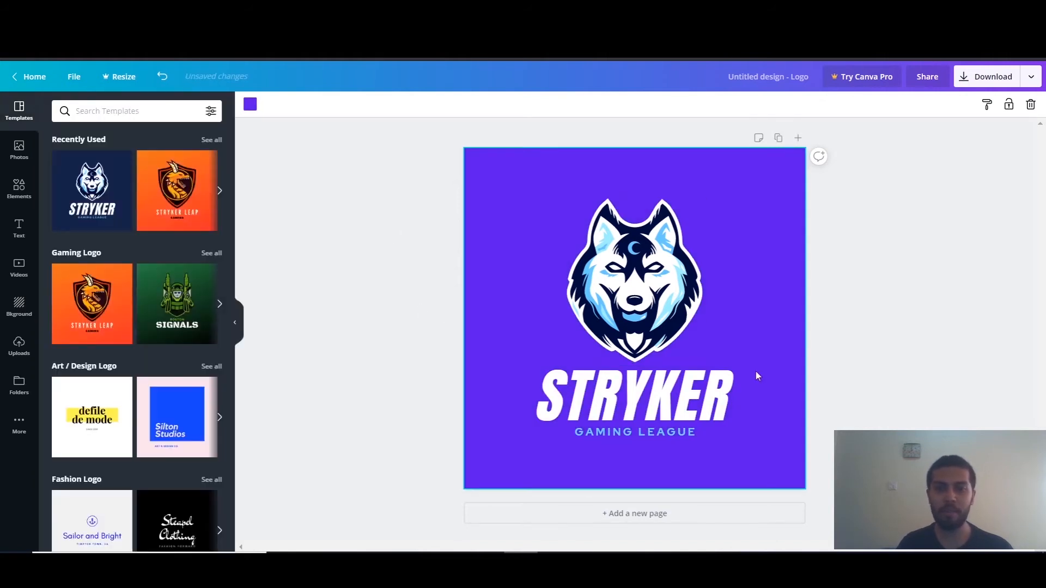
# Move the wolf head and the STRYKER title slightly upward, and delete the GAMING LEAGUE tagline
pyautogui.moveTo(677, 322); pyautogui.dragTo(670, 305)
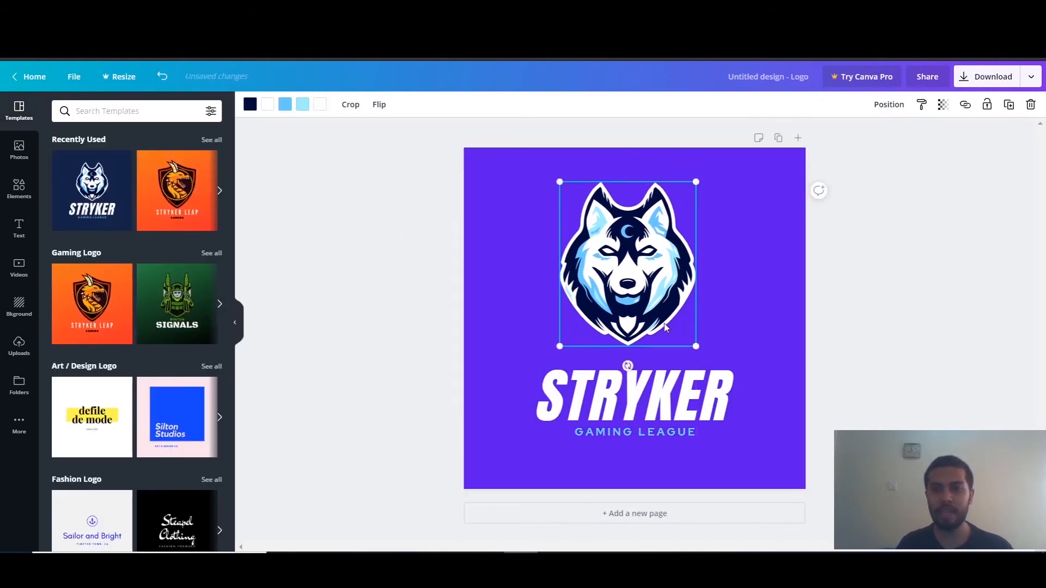
pyautogui.moveTo(664, 386); pyautogui.dragTo(664, 380)
pyautogui.click(648, 435)
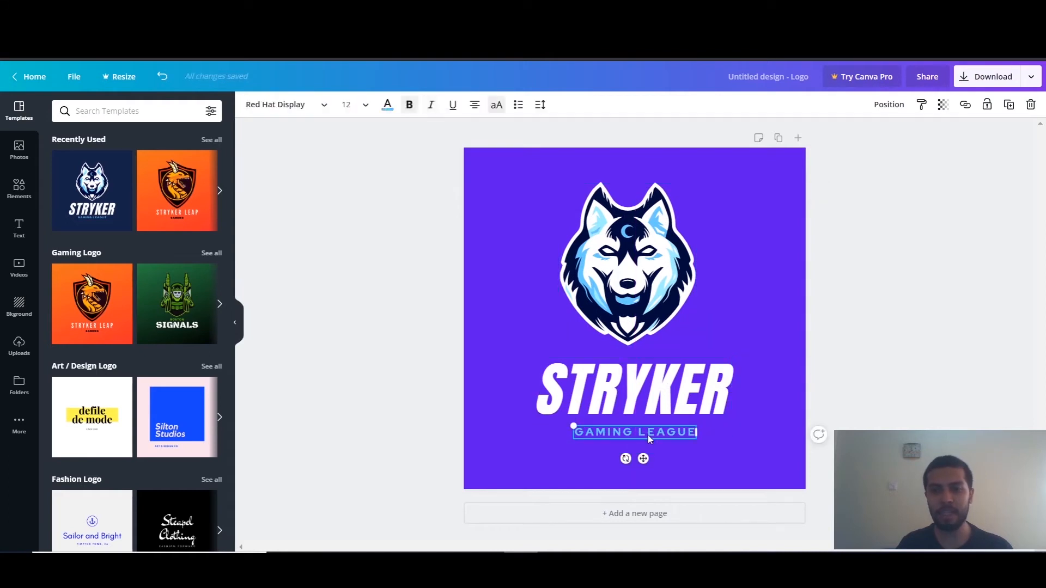
pyautogui.press('Delete')
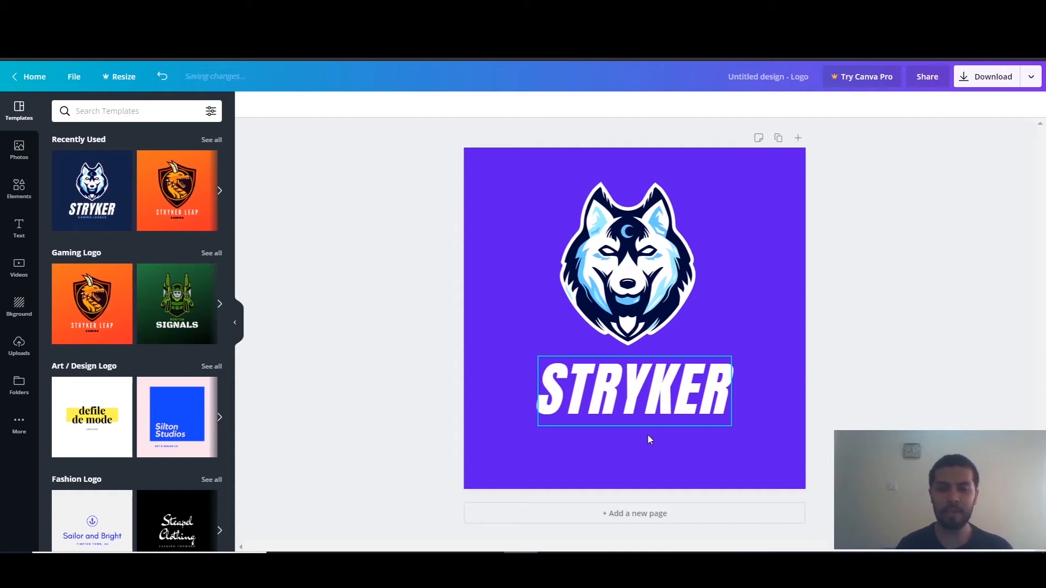
# Replace the STRYKER title text below the wolf head with WOLFY
pyautogui.click(661, 384)
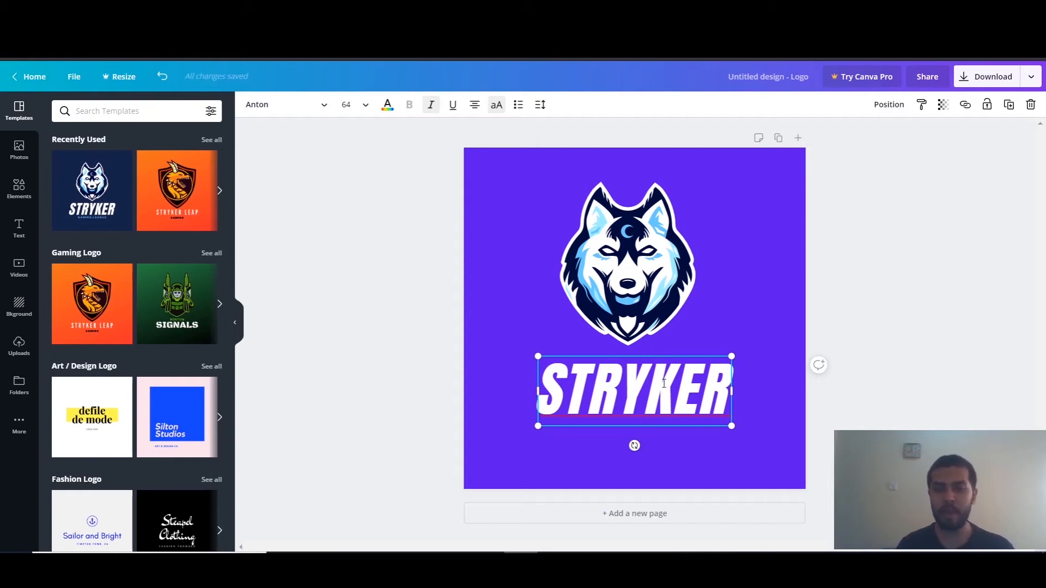
pyautogui.click(656, 427)
pyautogui.click(657, 397)
pyautogui.click(656, 397)
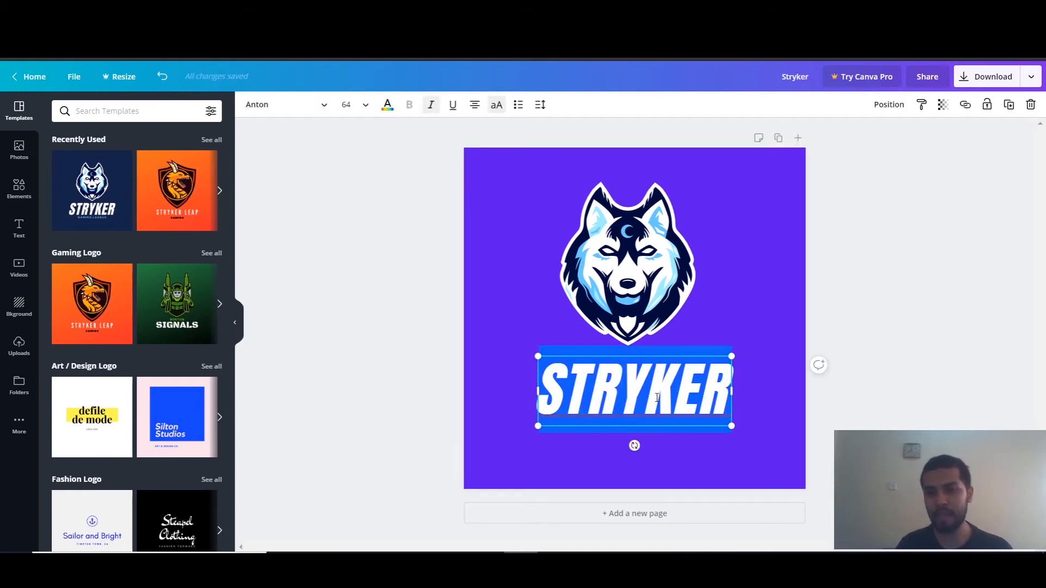
pyautogui.click(656, 398)
pyautogui.press('BackSpace')
pyautogui.press('BackSpace')
pyautogui.press('BackSpace')
pyautogui.press('BackSpace')
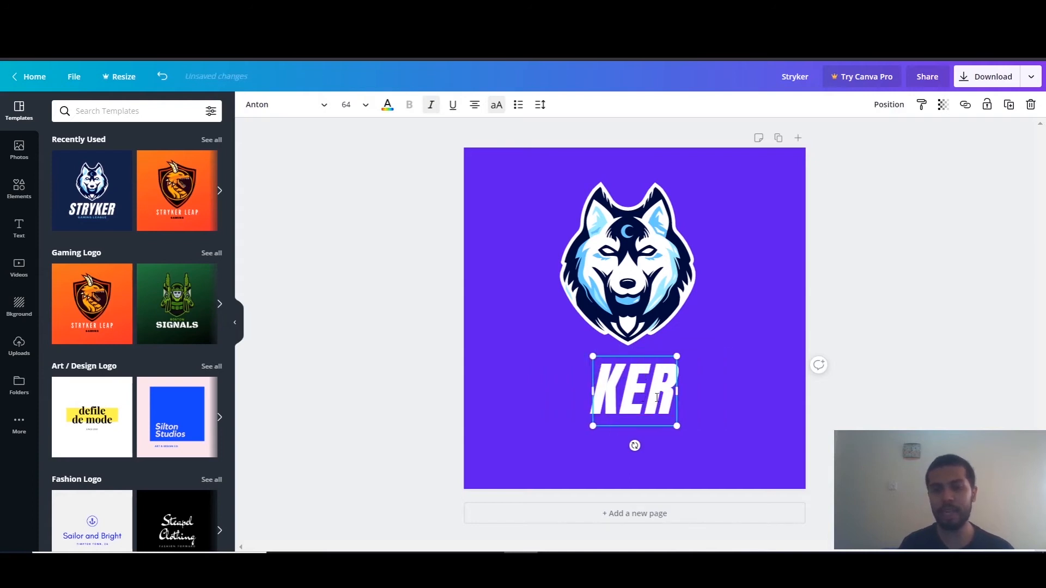
pyautogui.hotkey('ctrl', 'a')
pyautogui.write('WOLFY')
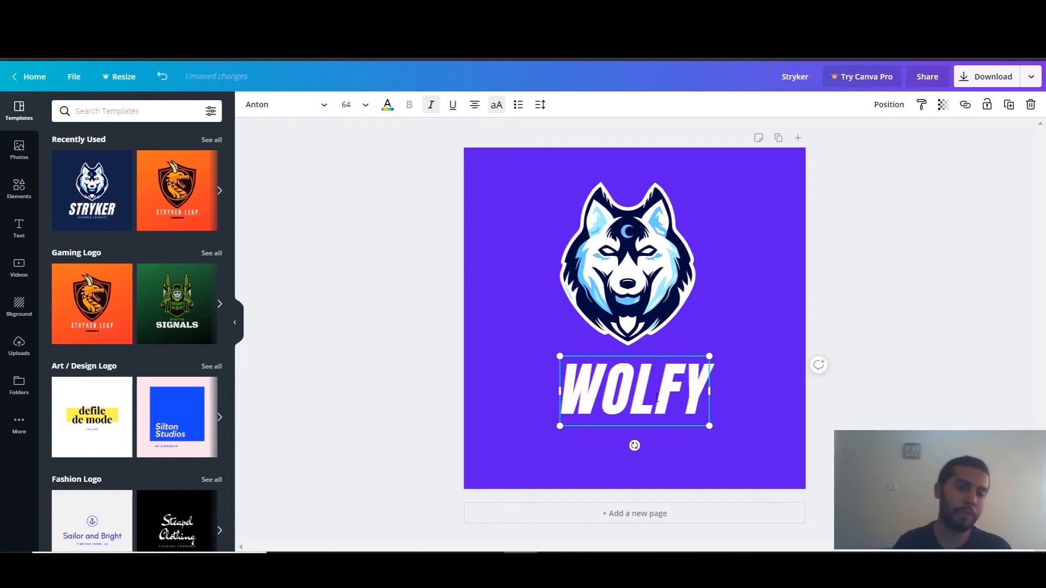
pyautogui.click(771, 318)
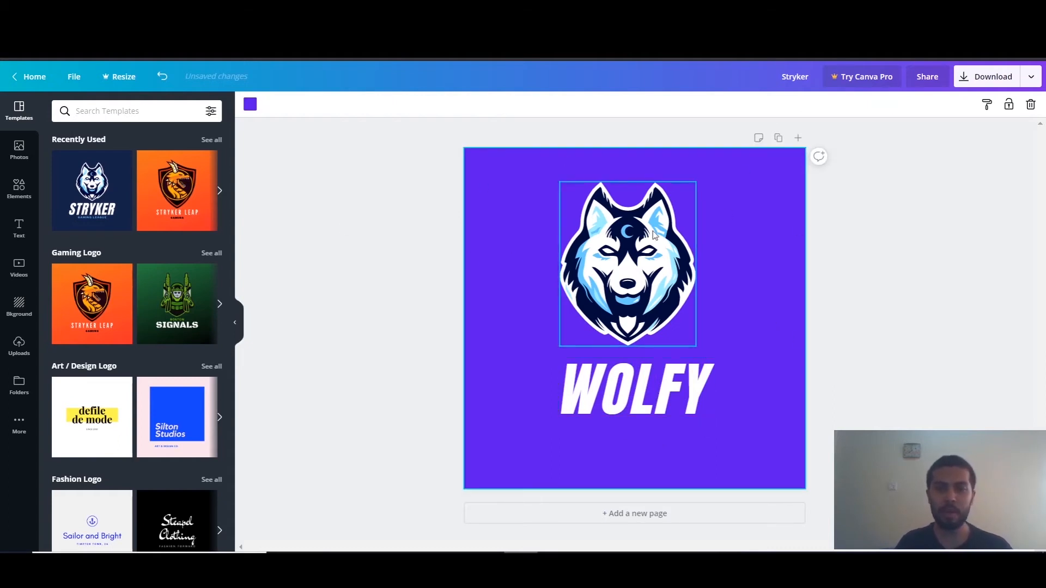
# Change the text colour of the WOLFY title to the yellow default colour
pyautogui.click(635, 409)
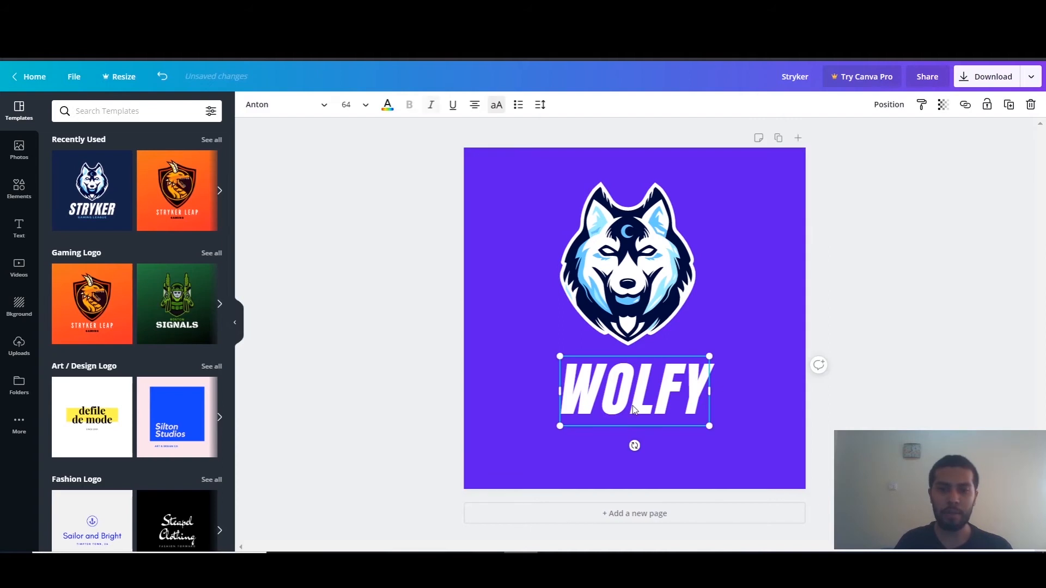
pyautogui.click(668, 384)
pyautogui.click(669, 384)
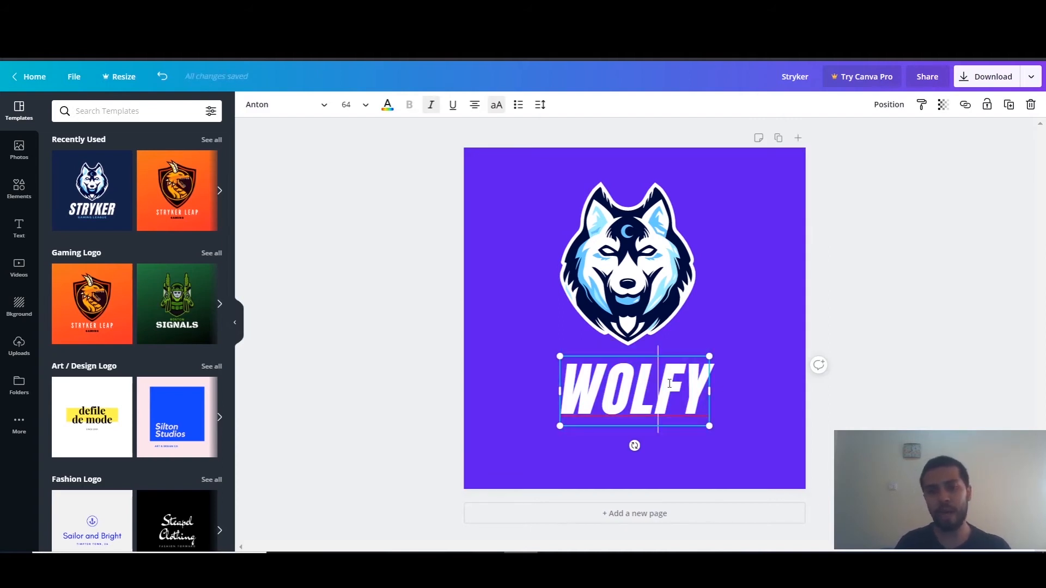
pyautogui.doubleClick(699, 401)
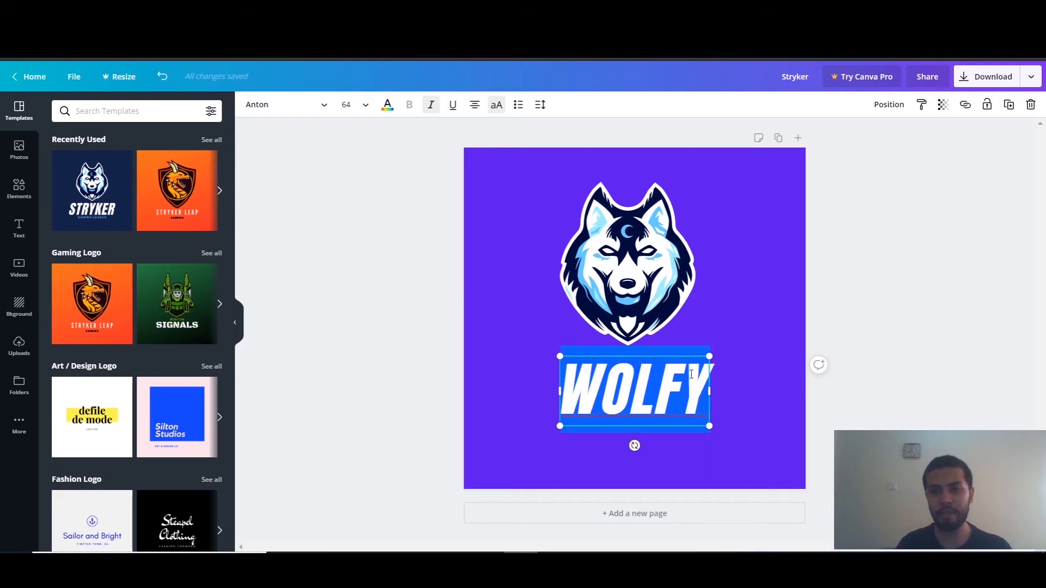
pyautogui.click(388, 107)
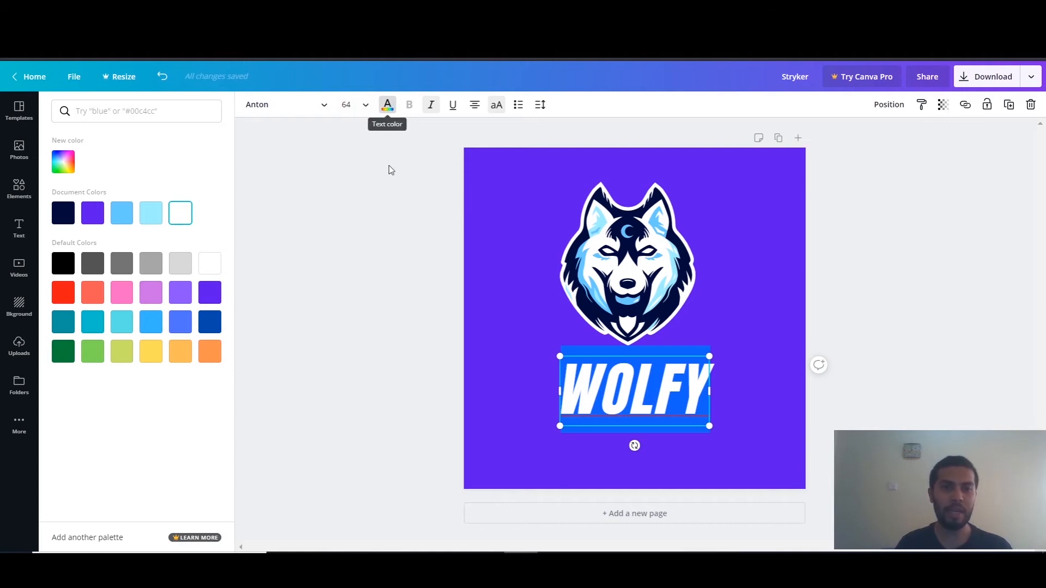
pyautogui.doubleClick(387, 108)
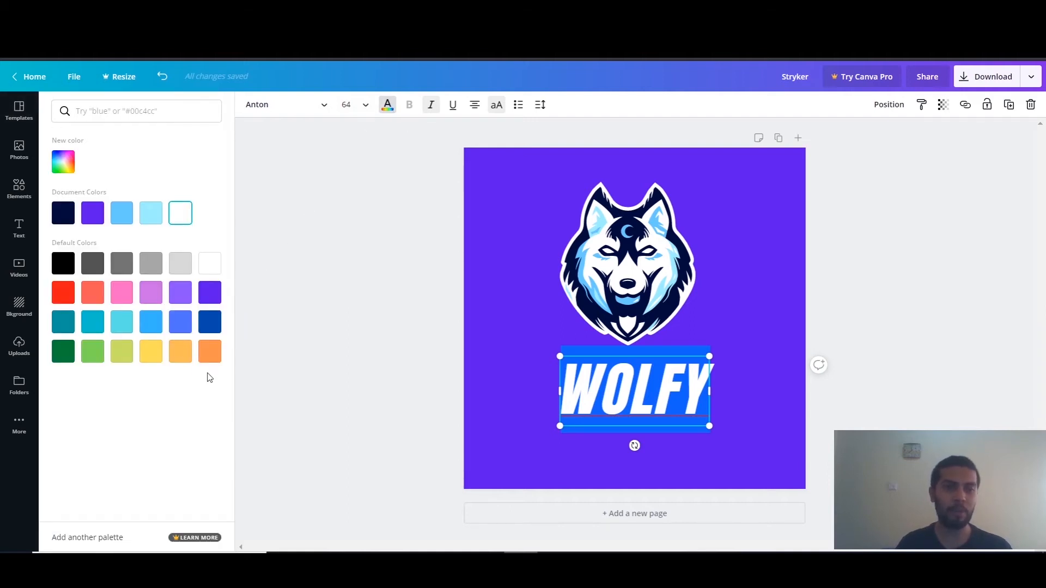
pyautogui.click(152, 358)
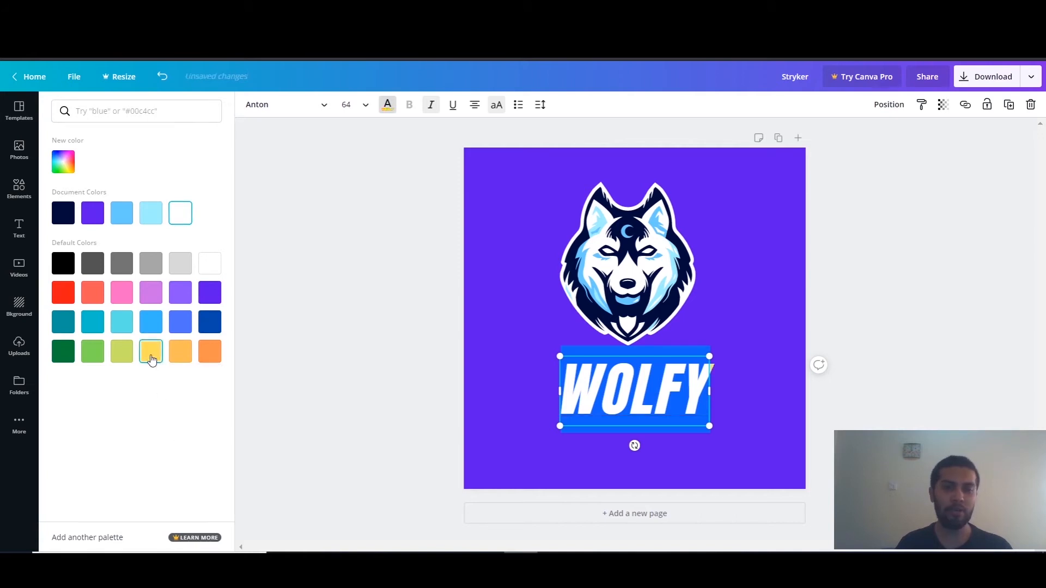
pyautogui.press('Escape')
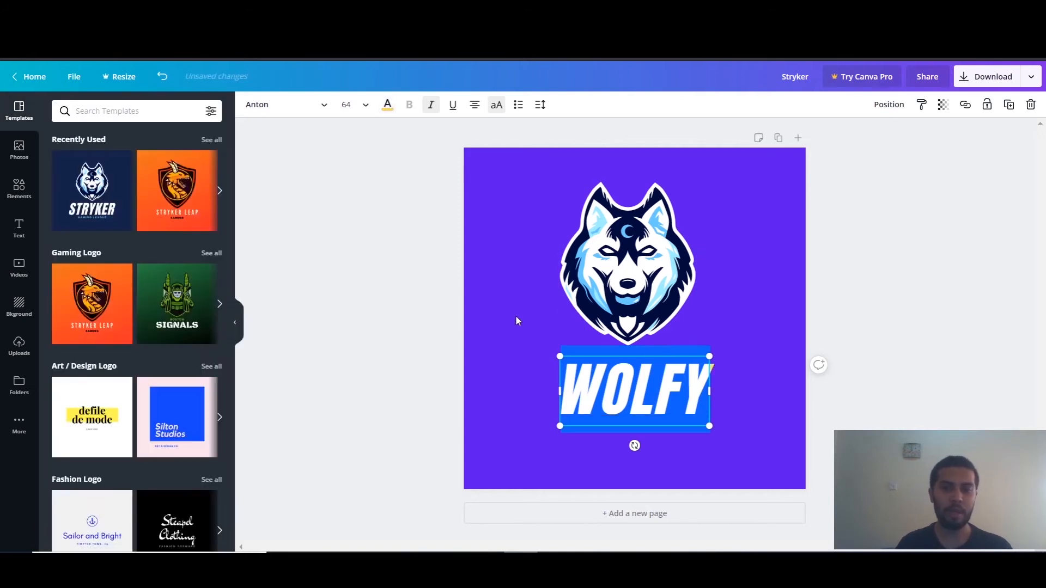
pyautogui.click(753, 244)
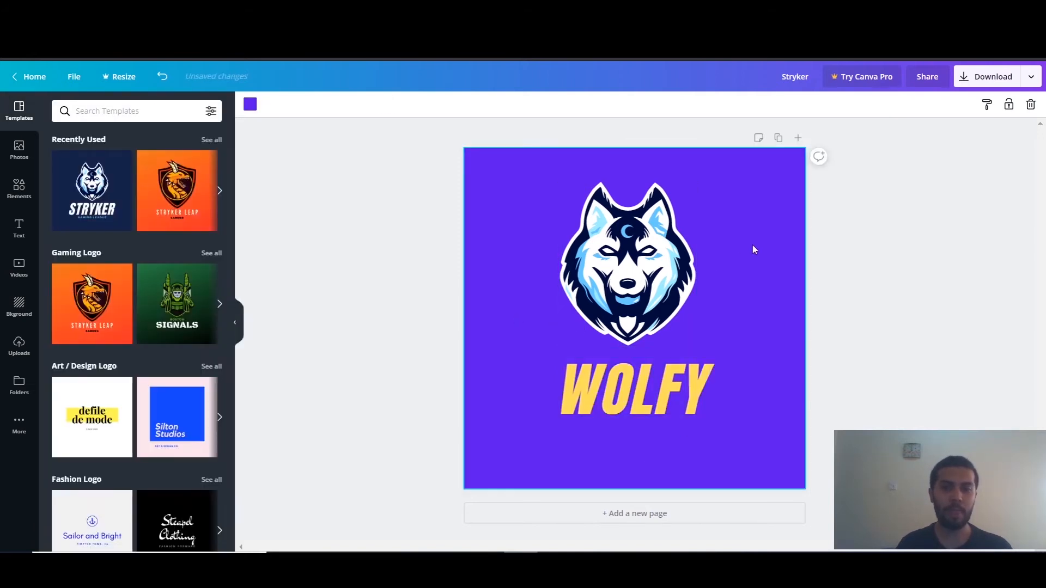
# Resize the WOLFY title to font size 65.9 and place it directly beneath the wolf head
pyautogui.click(694, 409)
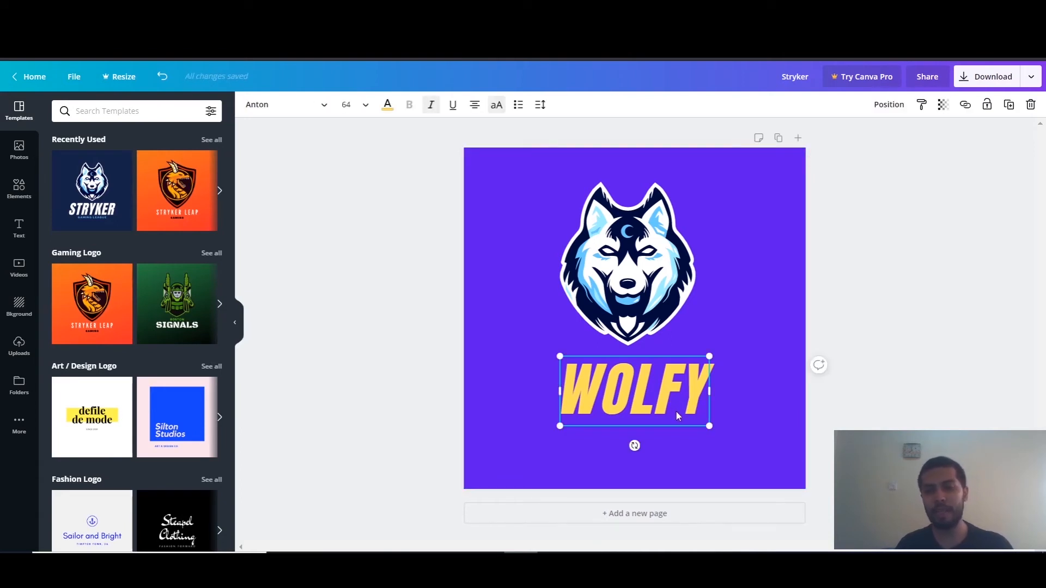
pyautogui.click(713, 323)
pyautogui.click(637, 396)
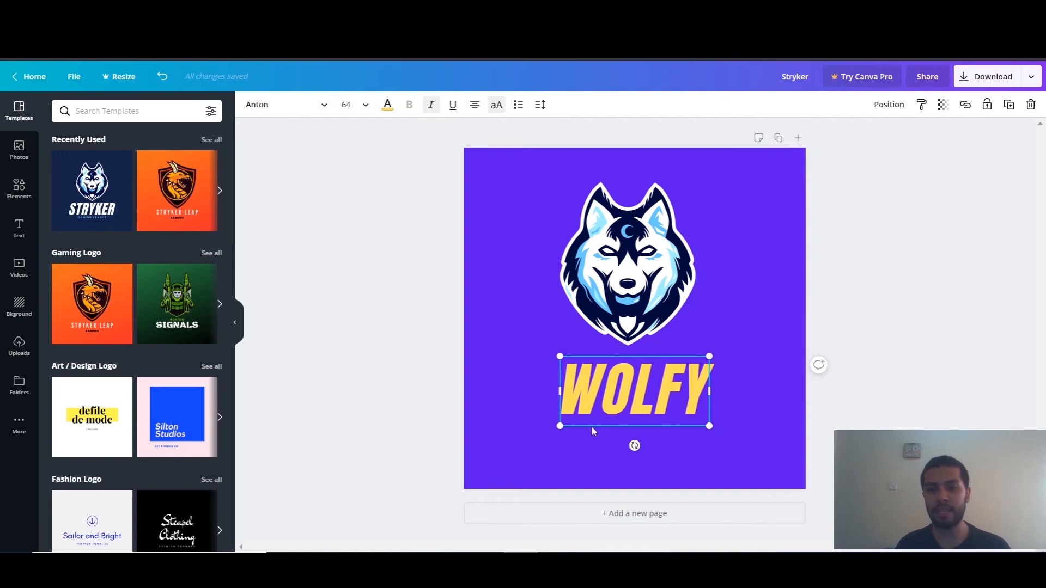
pyautogui.moveTo(710, 424); pyautogui.dragTo(776, 456)
pyautogui.moveTo(749, 417); pyautogui.dragTo(704, 406)
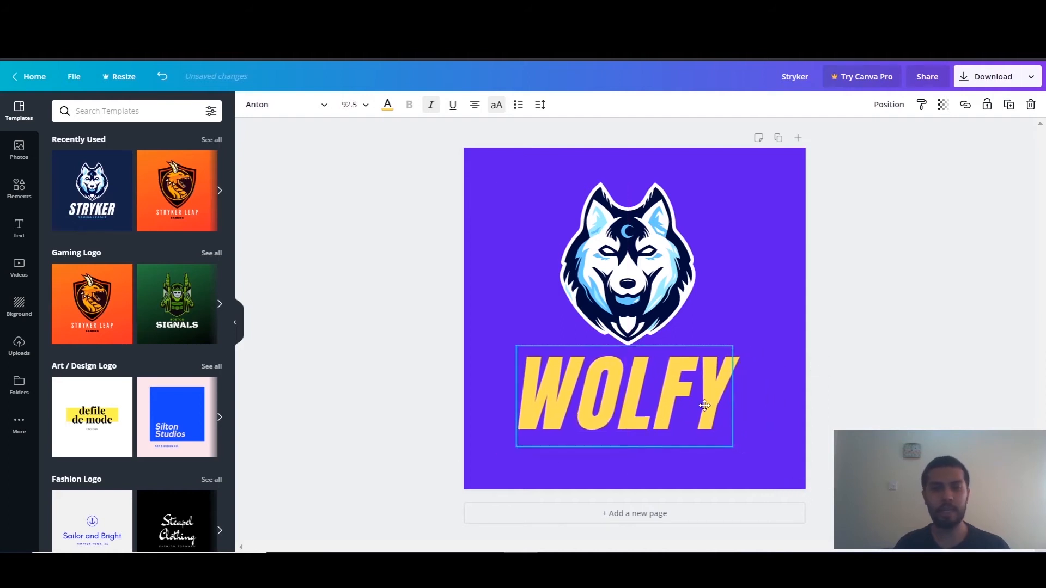
pyautogui.moveTo(733, 446); pyautogui.dragTo(668, 388)
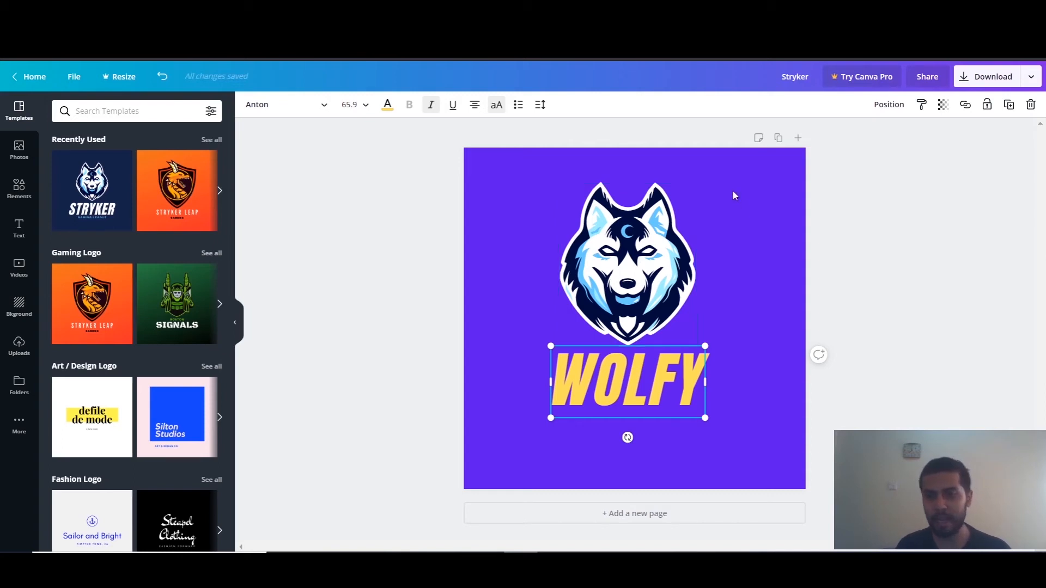
pyautogui.click(735, 231)
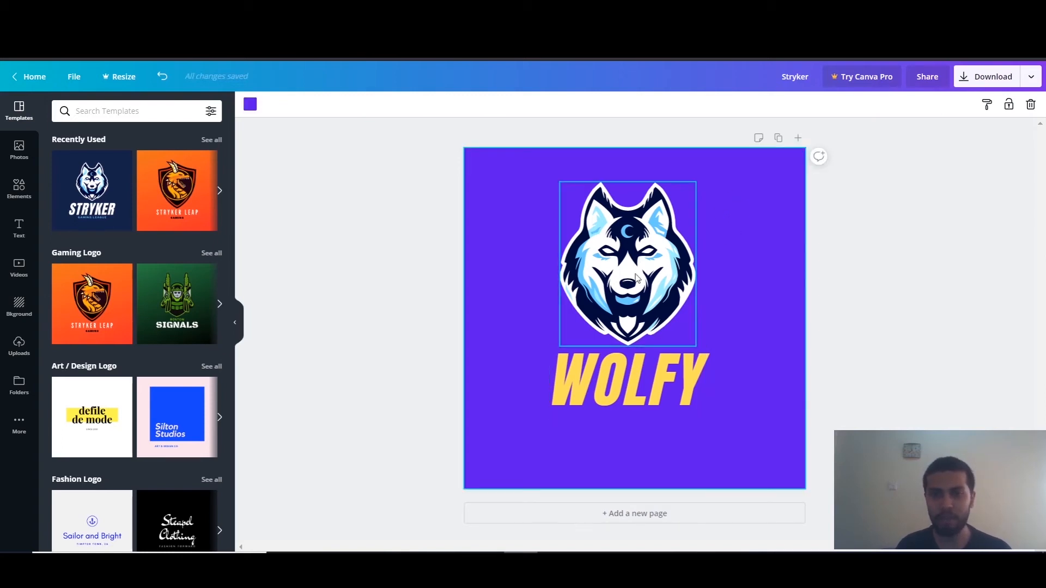
# Try recolouring the wolf head's dark navy areas with the yellow document colour, and undo that change
pyautogui.click(634, 269)
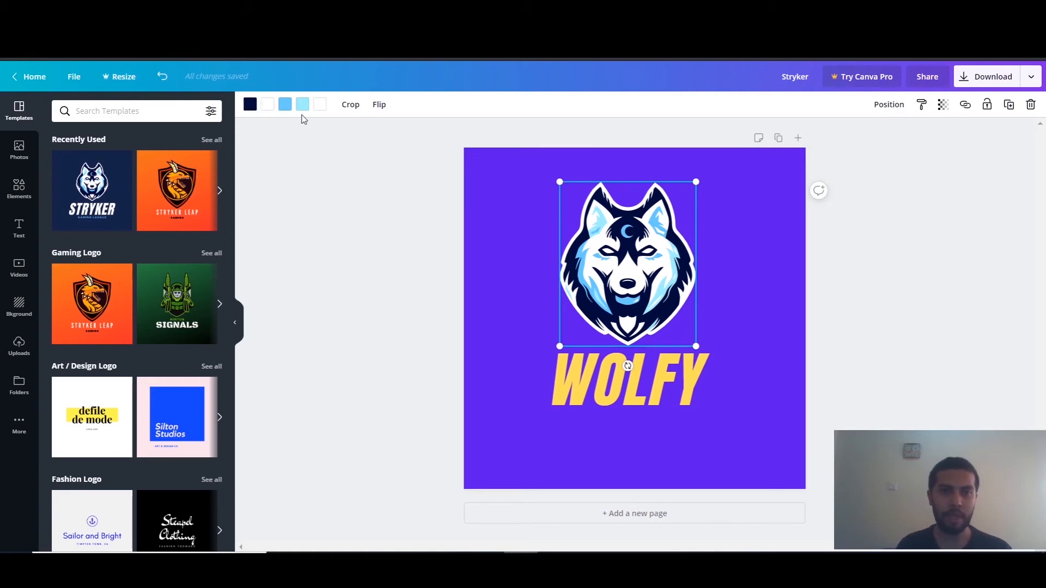
pyautogui.click(252, 105)
pyautogui.click(179, 217)
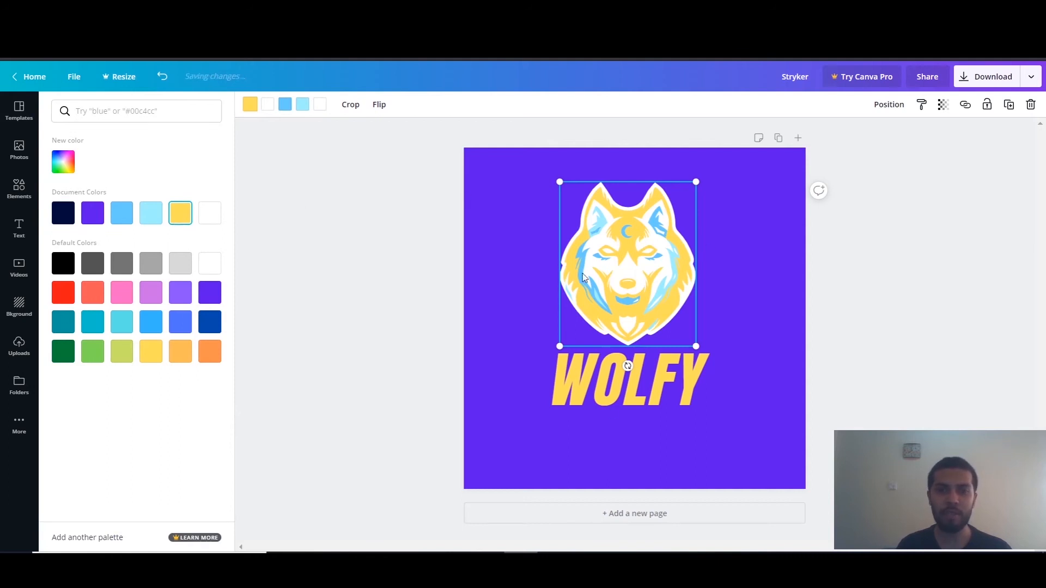
pyautogui.click(506, 270)
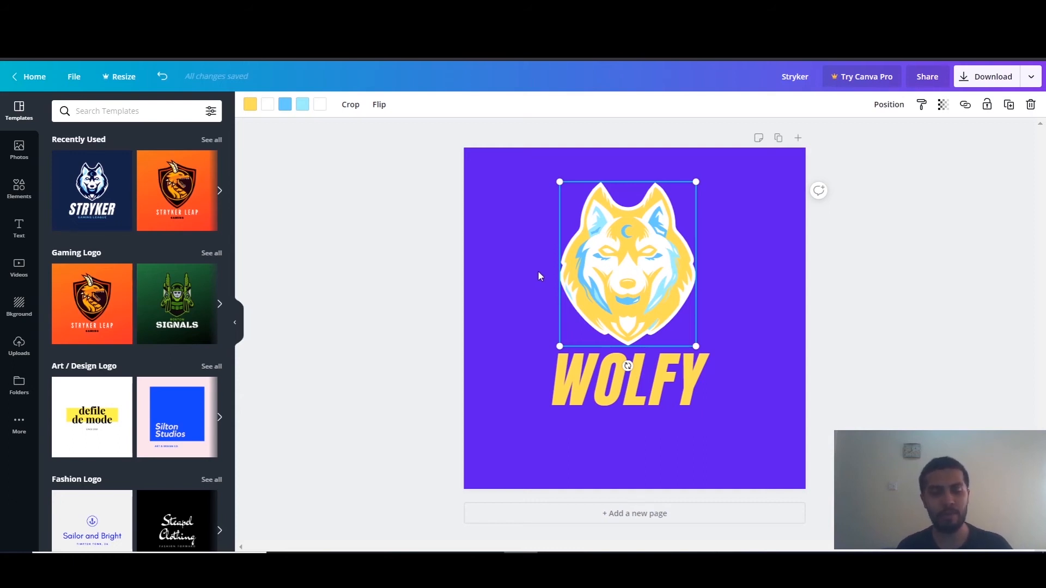
pyautogui.hotkey('ctrl', 'z')
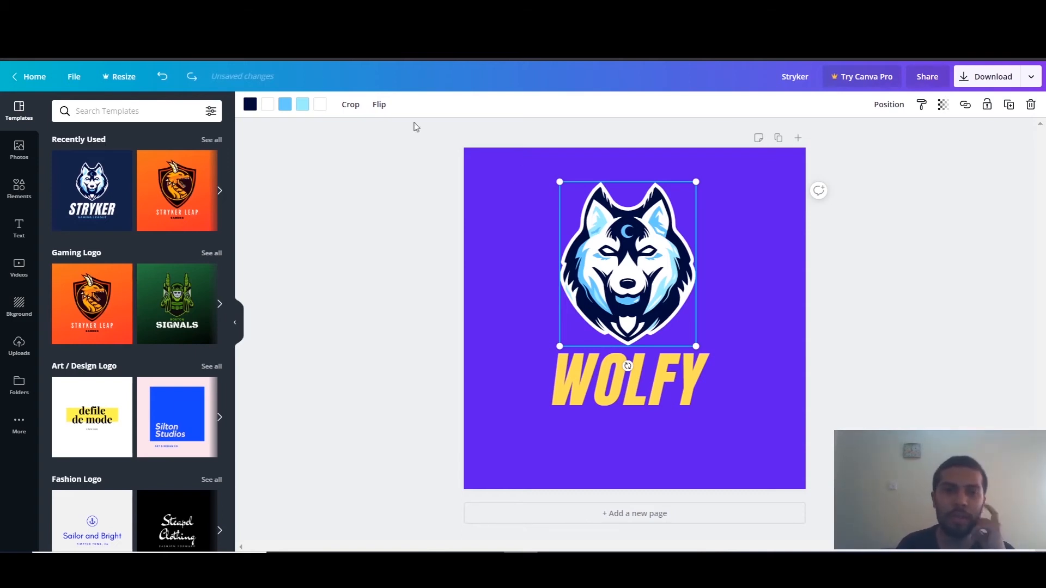
# Change the wolf head's last white colour, used for the eyes, to the yellow document colour
pyautogui.click(320, 104)
pyautogui.click(184, 220)
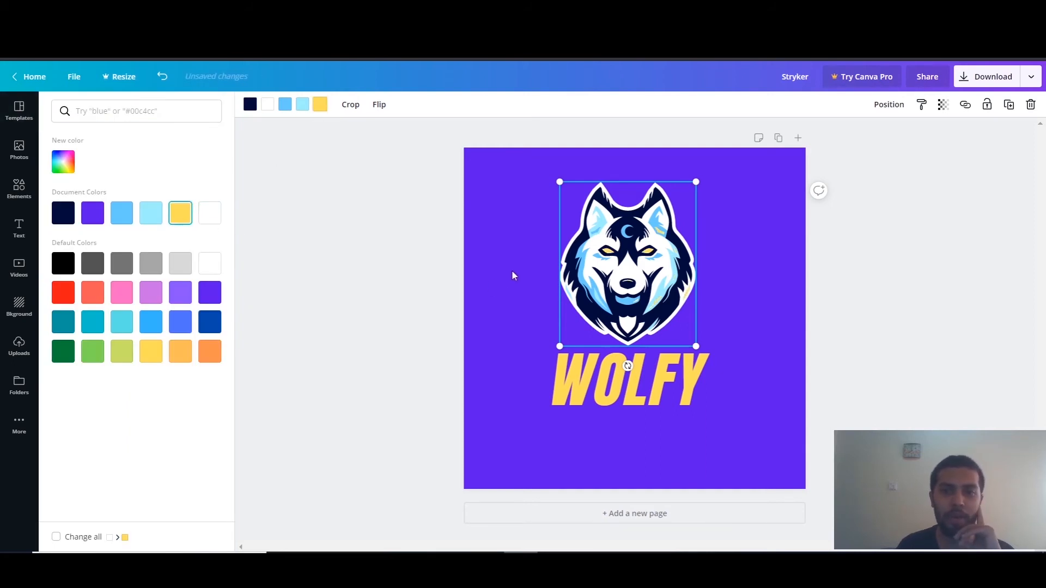
pyautogui.click(643, 246)
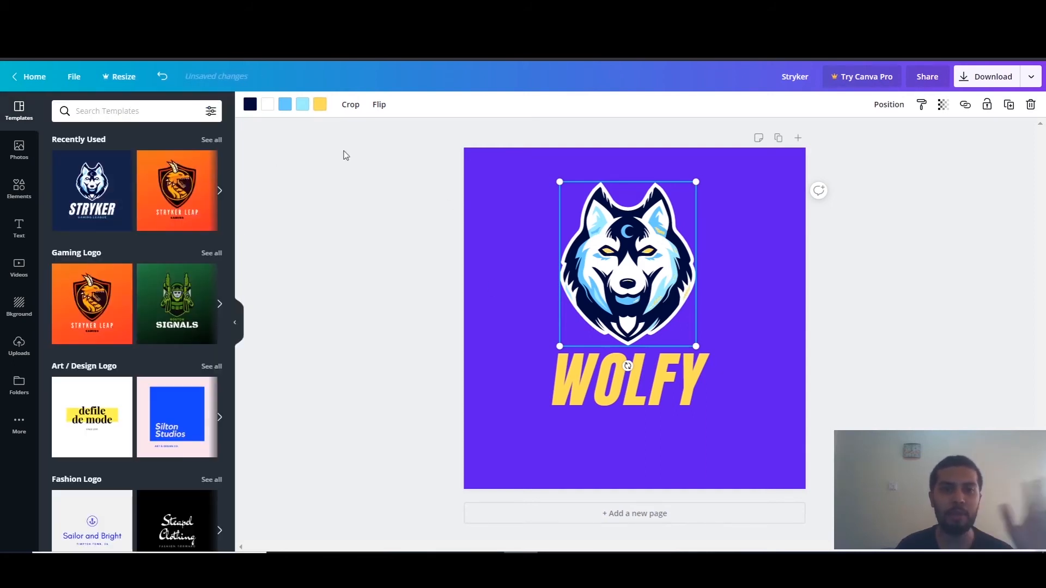
pyautogui.click(805, 312)
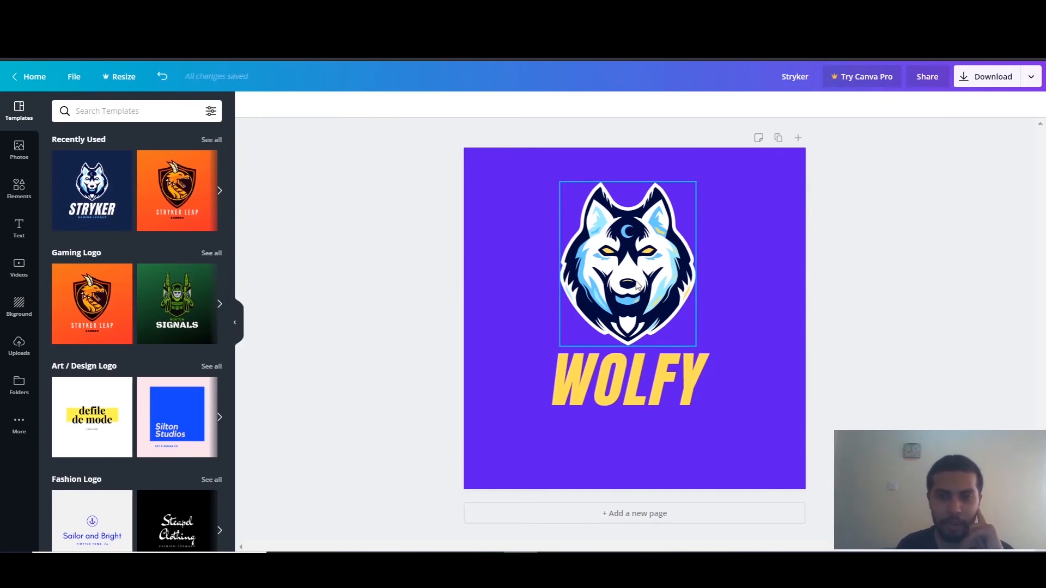
# Change the wolf head's medium blue shading, including the forehead crescent, to the red default colour
pyautogui.click(612, 219)
pyautogui.click(302, 104)
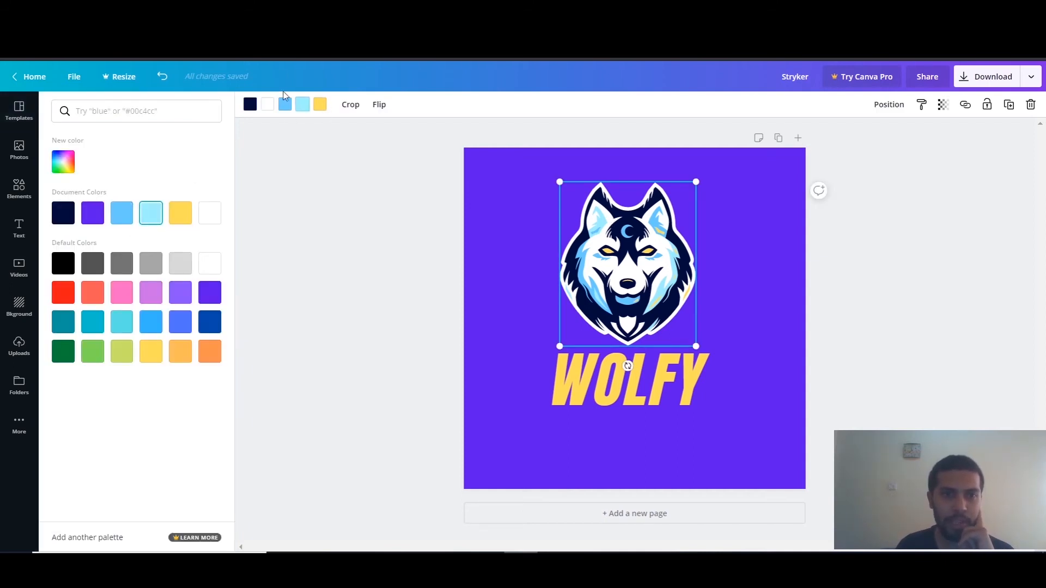
pyautogui.click(283, 107)
pyautogui.click(285, 108)
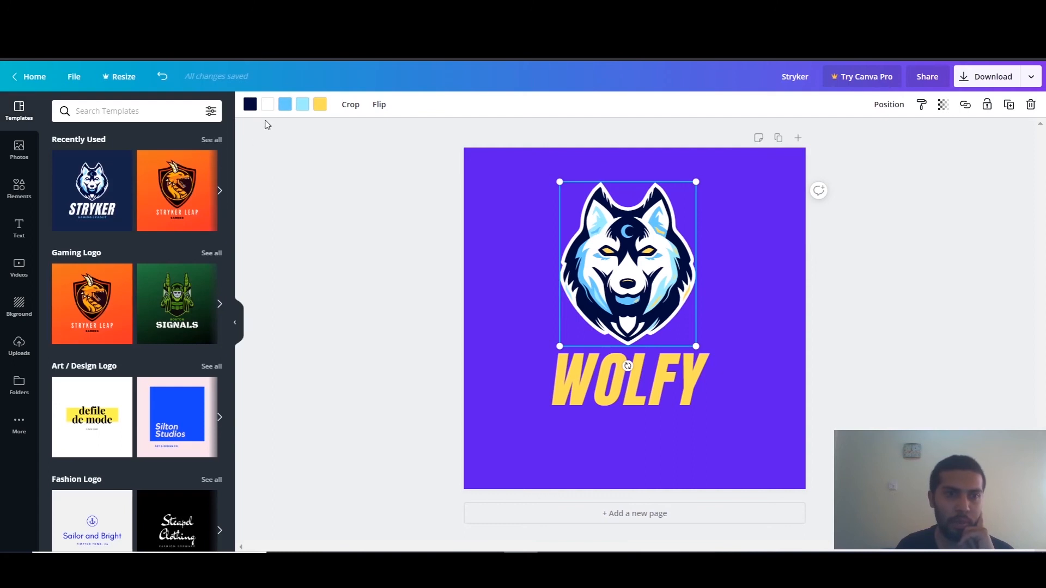
pyautogui.click(268, 105)
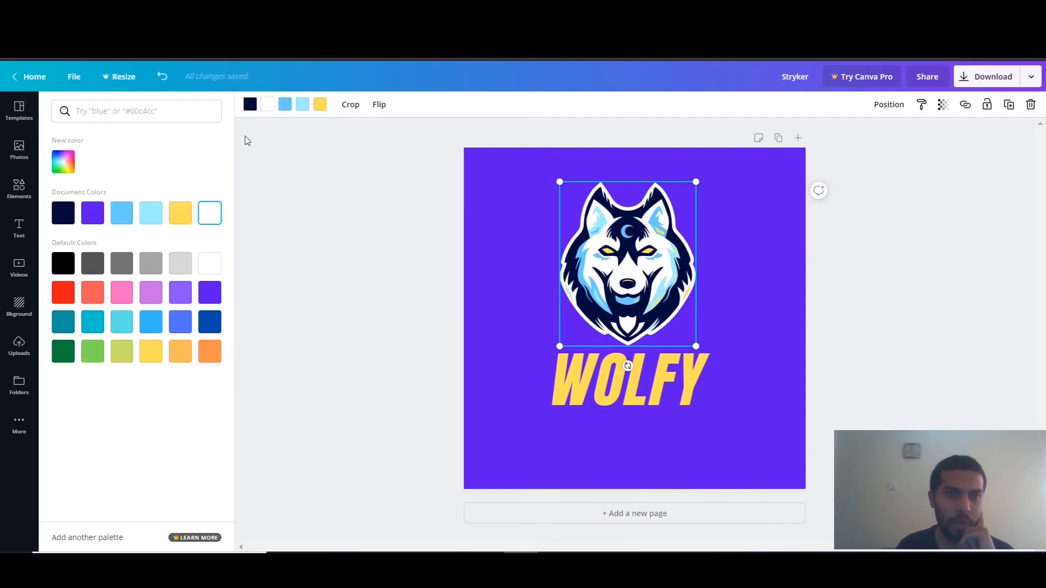
pyautogui.click(284, 104)
pyautogui.click(62, 293)
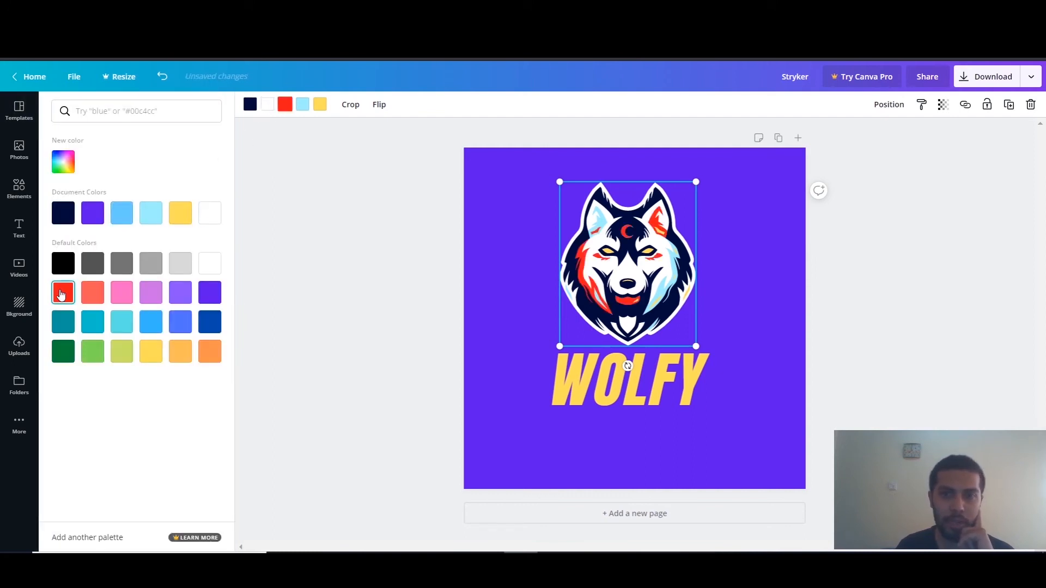
pyautogui.click(883, 247)
pyautogui.click(715, 284)
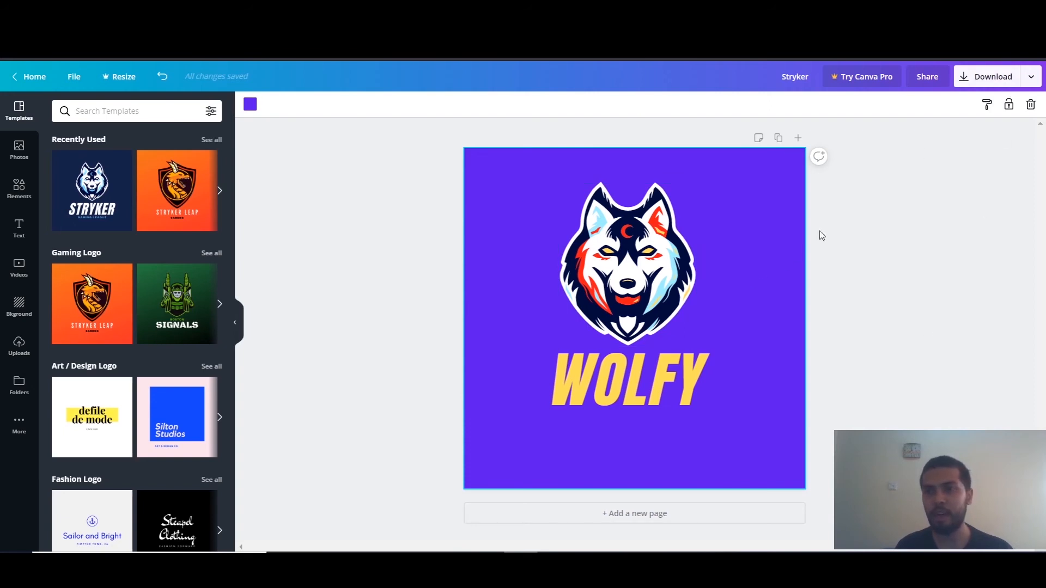
# Download the logo as a PNG file and open the downloaded image to check it
pyautogui.click(986, 78)
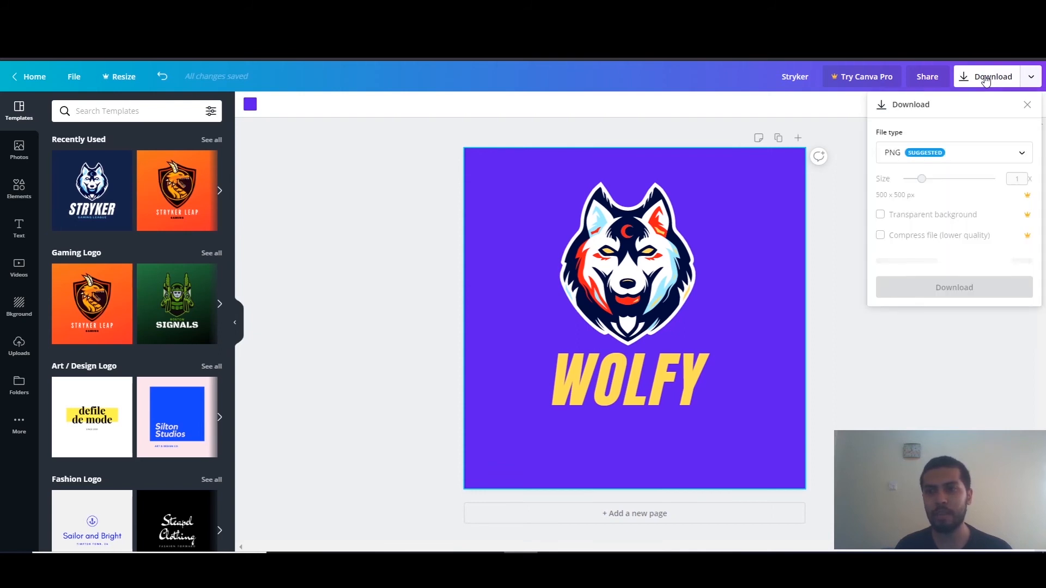
pyautogui.click(931, 157)
pyautogui.scroll(-1, 914, 248)
pyautogui.scroll(1, 914, 255)
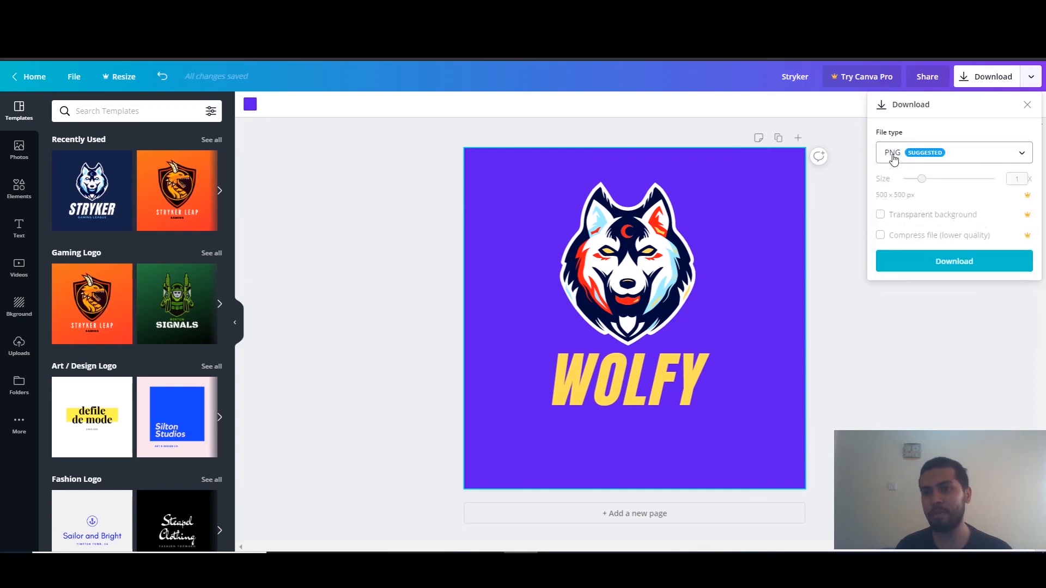
pyautogui.click(893, 159)
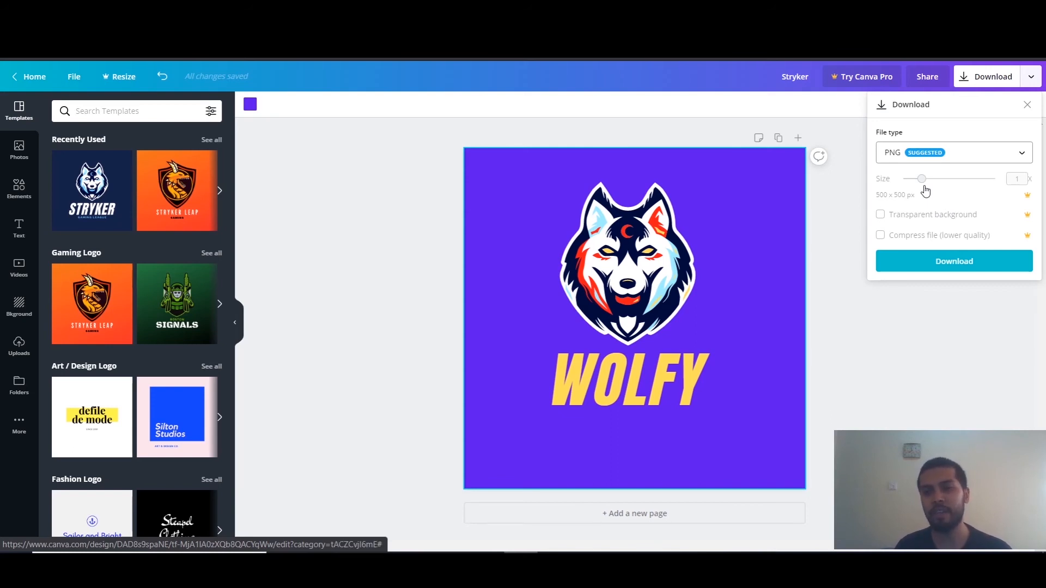
pyautogui.click(963, 260)
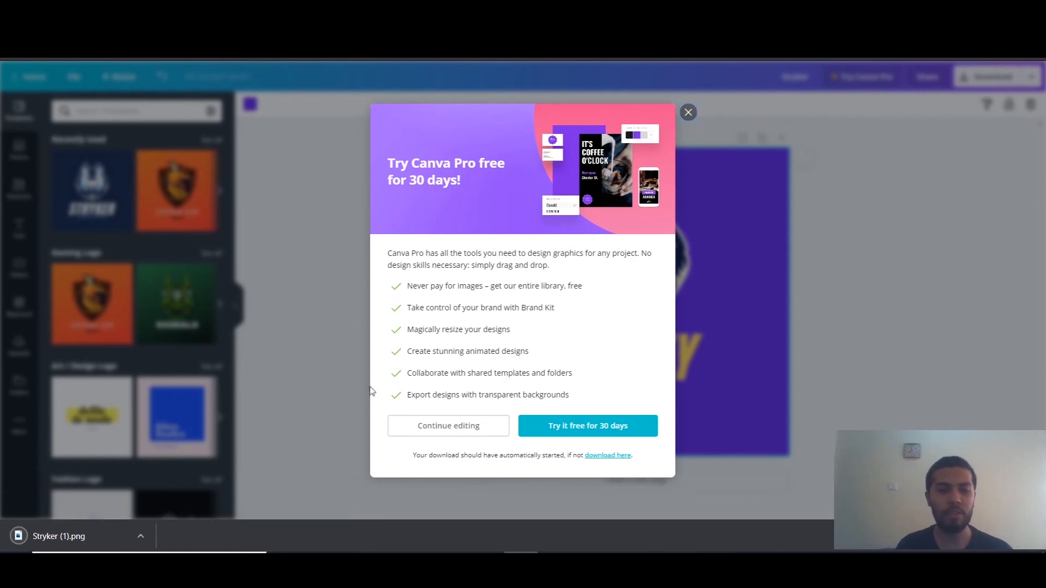
pyautogui.click(58, 540)
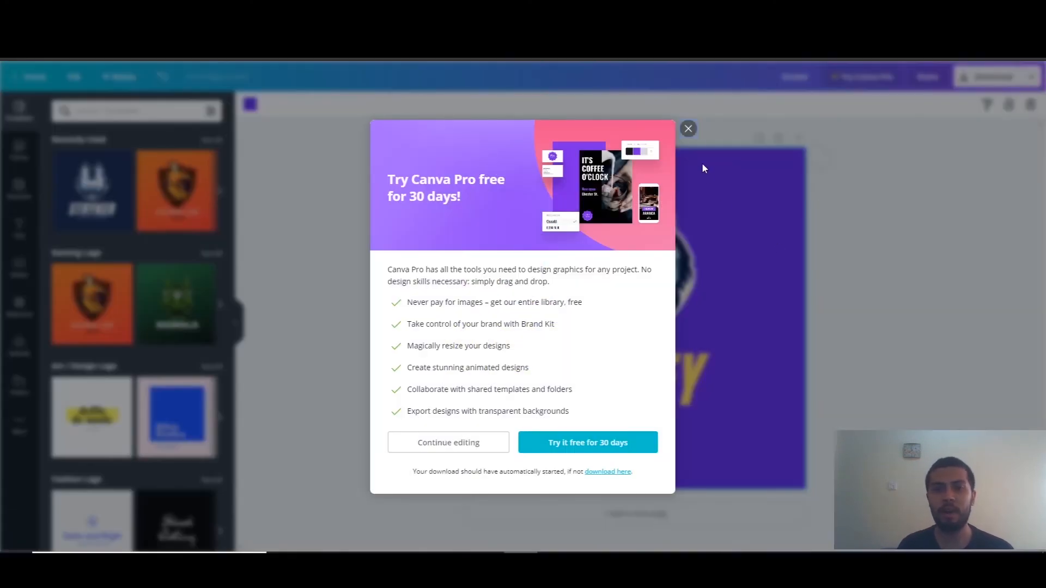
pyautogui.click(688, 128)
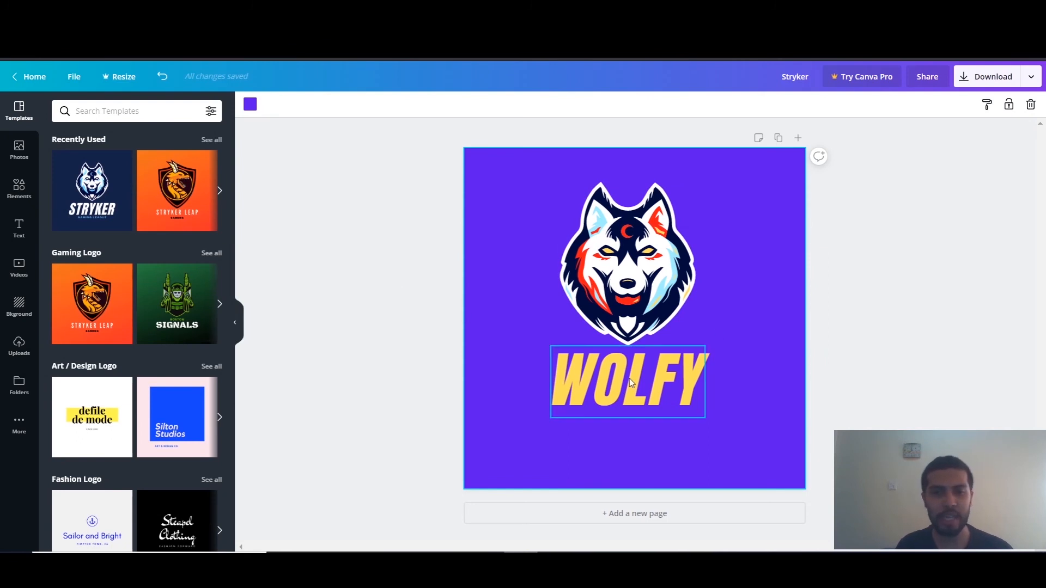
# Add the "love and joy" font combination to the logo and move it down over the WOLFY title
pyautogui.click(21, 228)
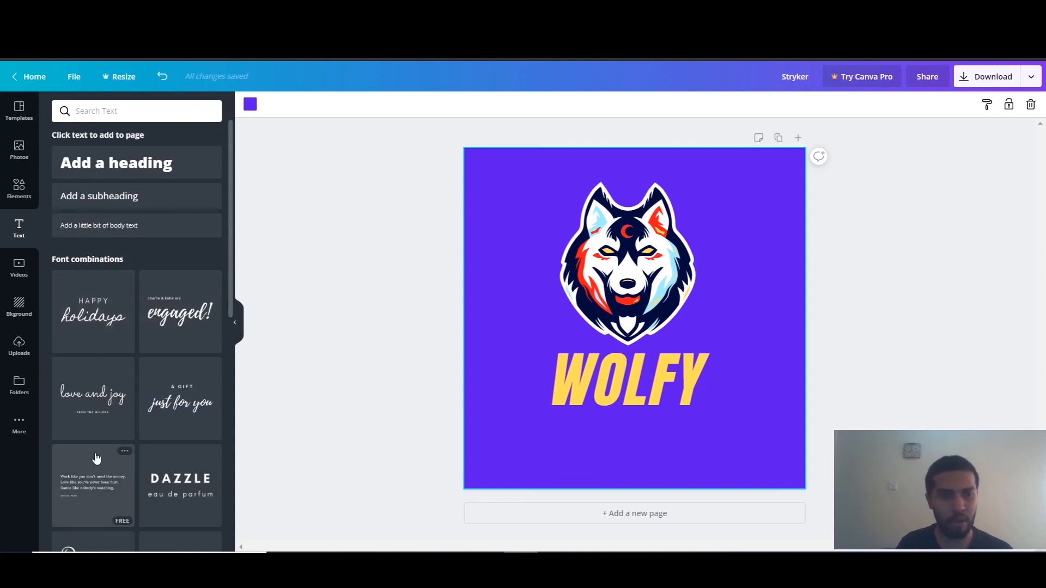
pyautogui.scroll(-4, 96, 458)
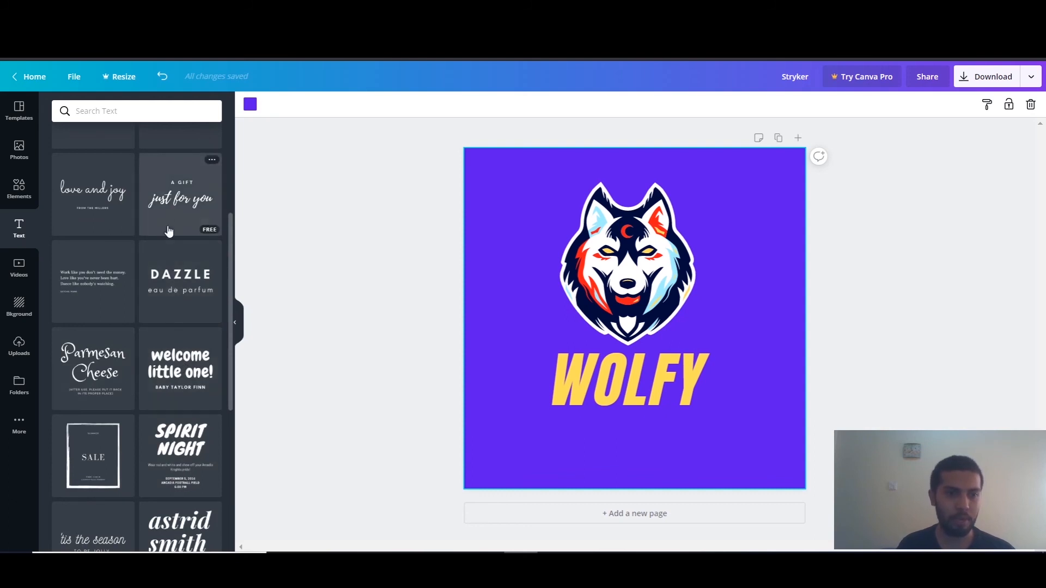
pyautogui.scroll(-3, 149, 381)
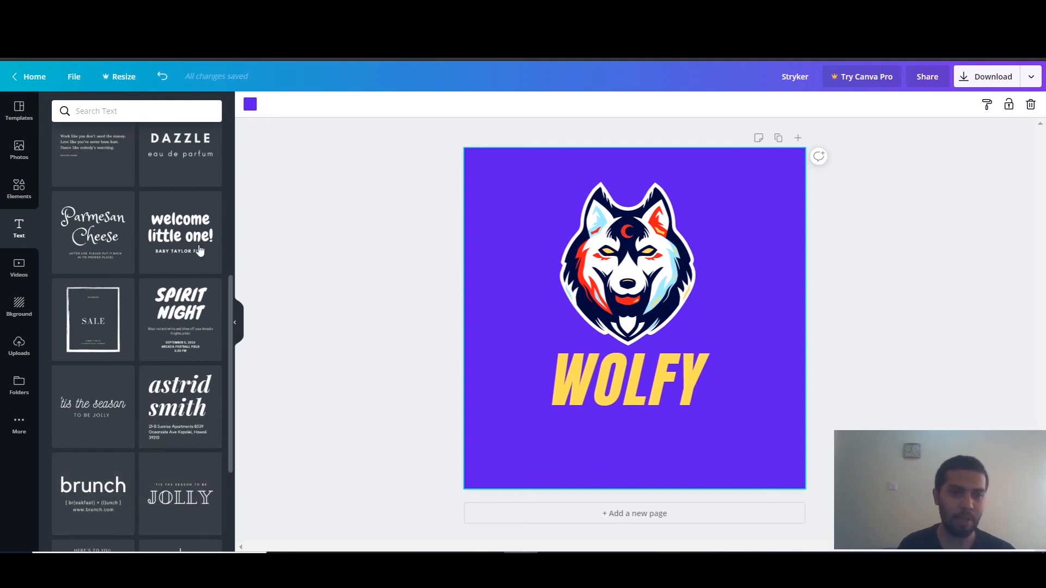
pyautogui.scroll(6, 116, 380)
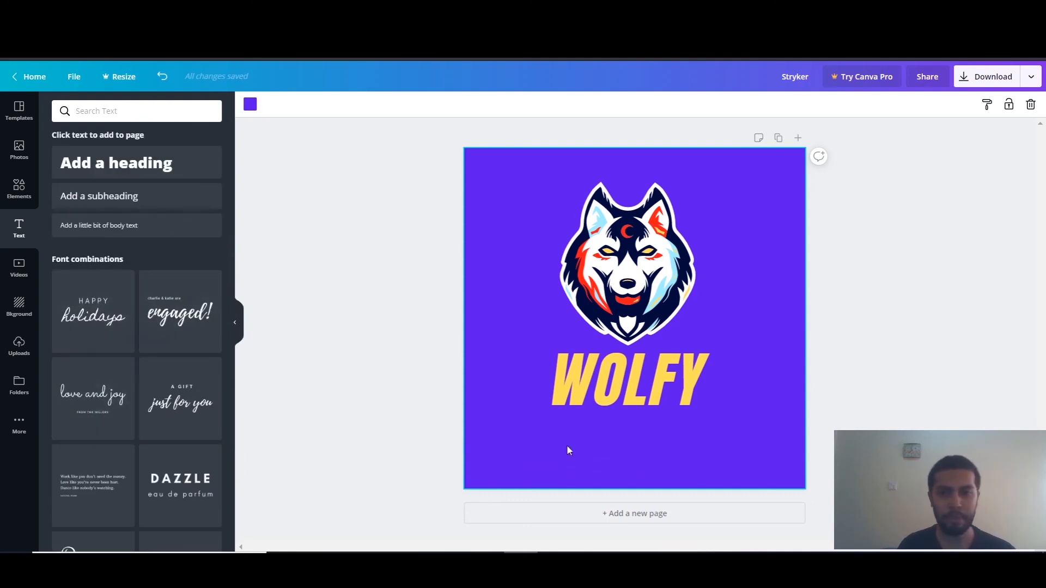
pyautogui.click(92, 395)
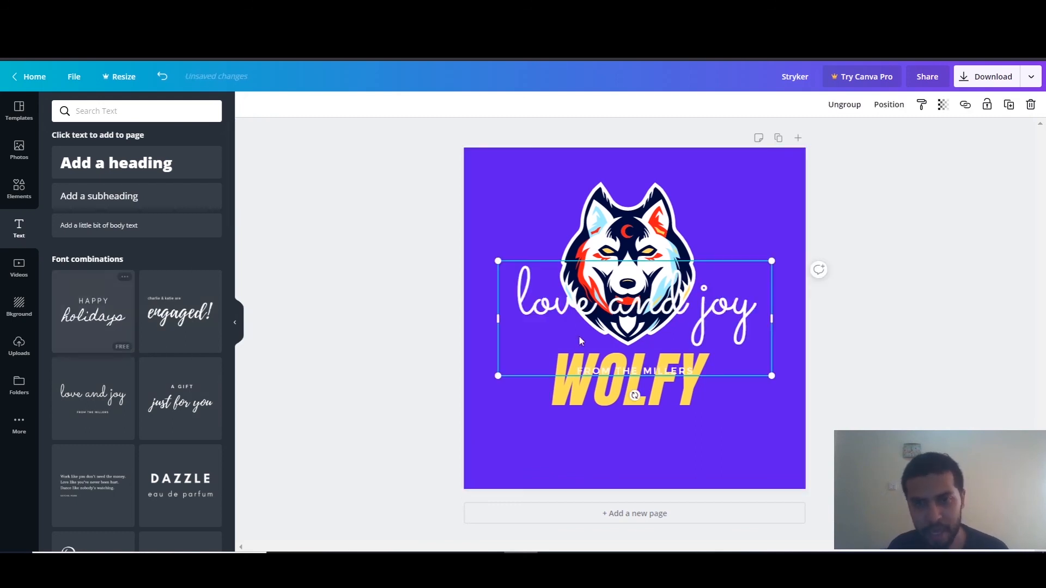
pyautogui.moveTo(679, 316); pyautogui.dragTo(683, 415)
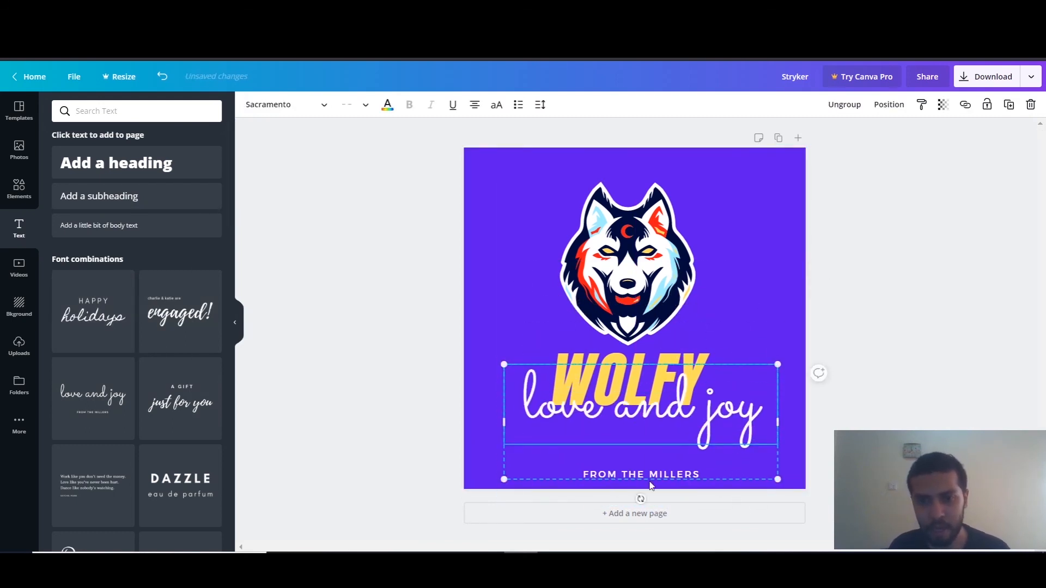
# Delete the script text "love and joy" from the added font combination, keeping its small FROM THE MILLERS line
pyautogui.click(665, 418)
pyautogui.click(664, 418)
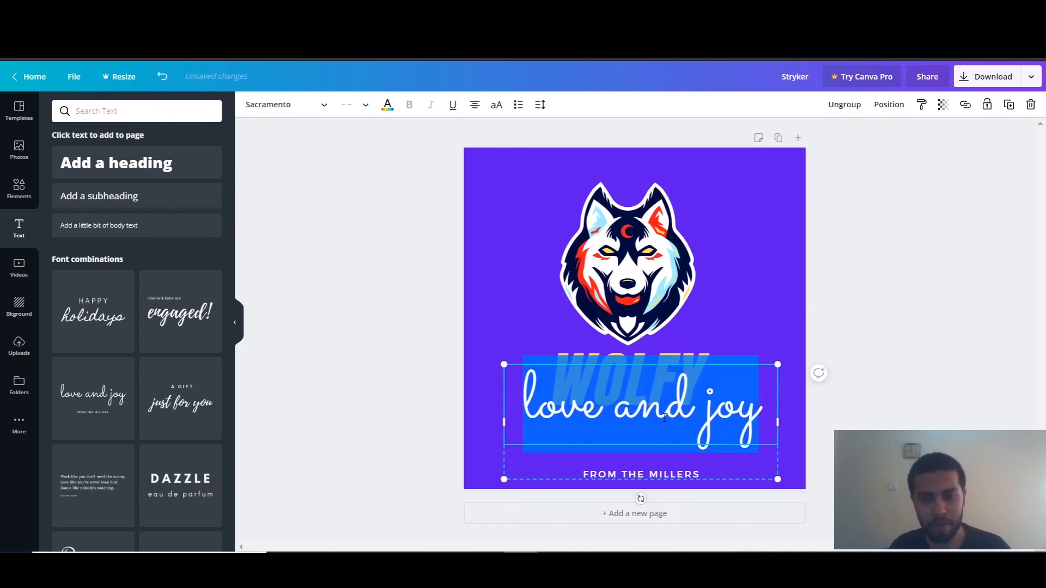
pyautogui.press('BackSpace')
pyautogui.click(714, 381)
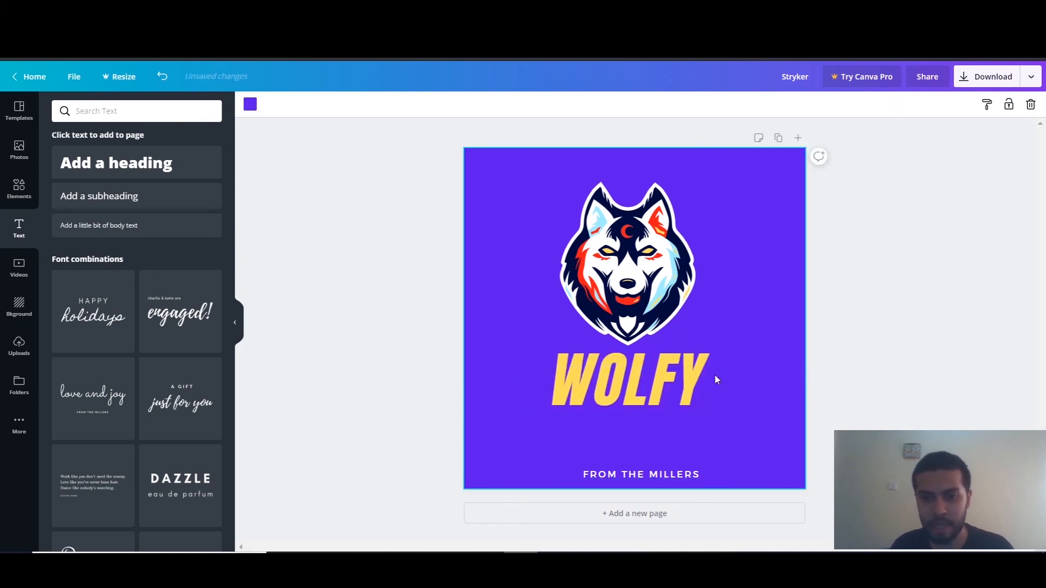
pyautogui.moveTo(665, 475); pyautogui.dragTo(662, 438)
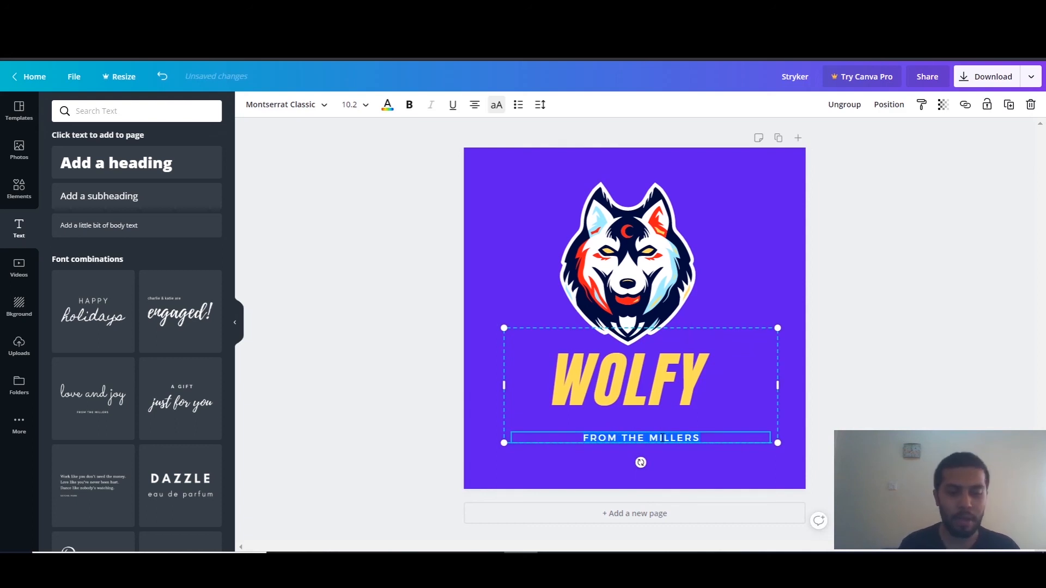
pyautogui.hotkey('ctrl', 'a')
pyautogui.write('www.wol')
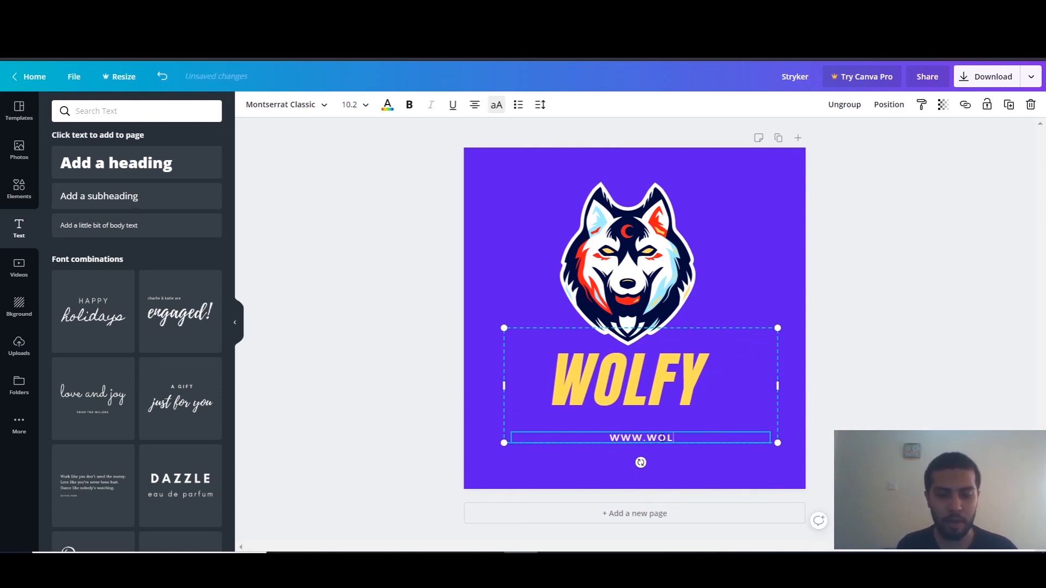
pyautogui.write('fy.com')
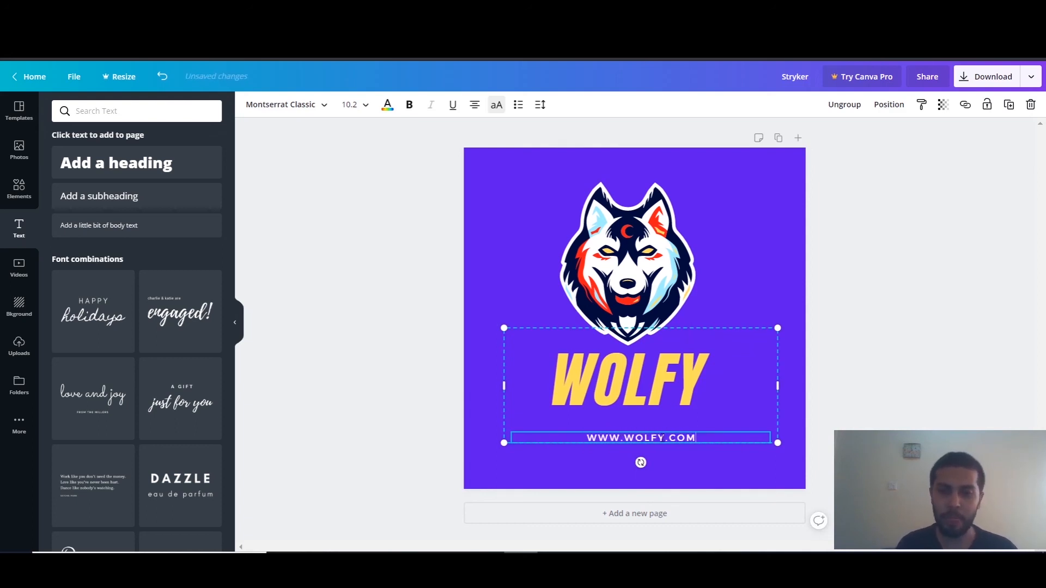
pyautogui.click(768, 226)
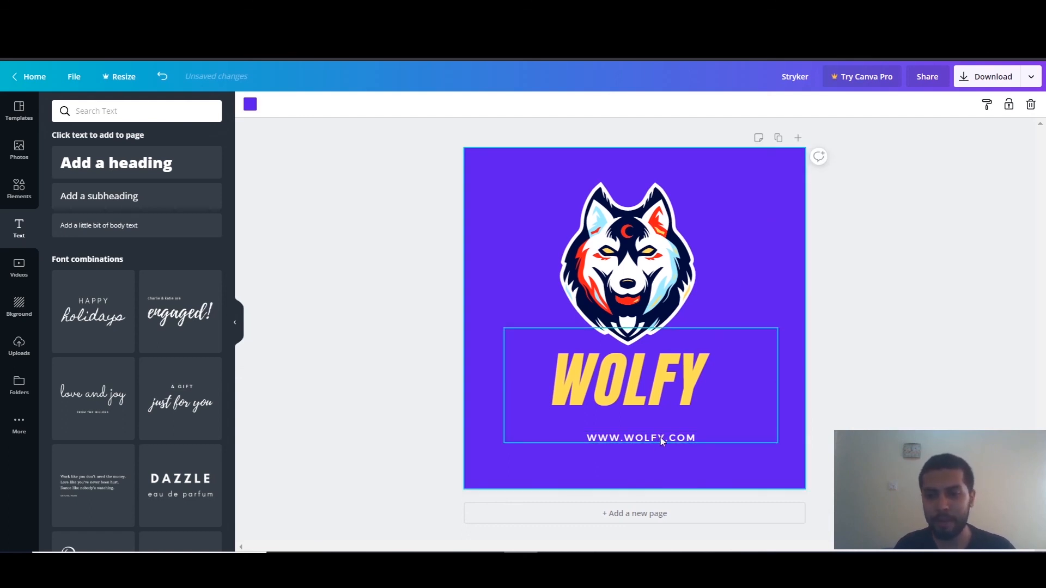
pyautogui.moveTo(662, 441); pyautogui.dragTo(649, 416)
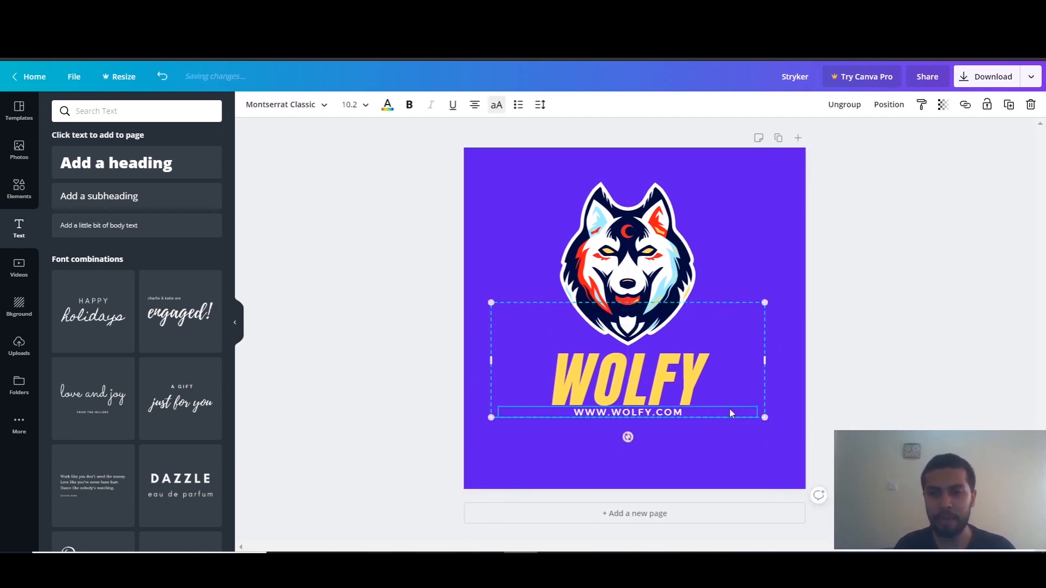
pyautogui.click(870, 358)
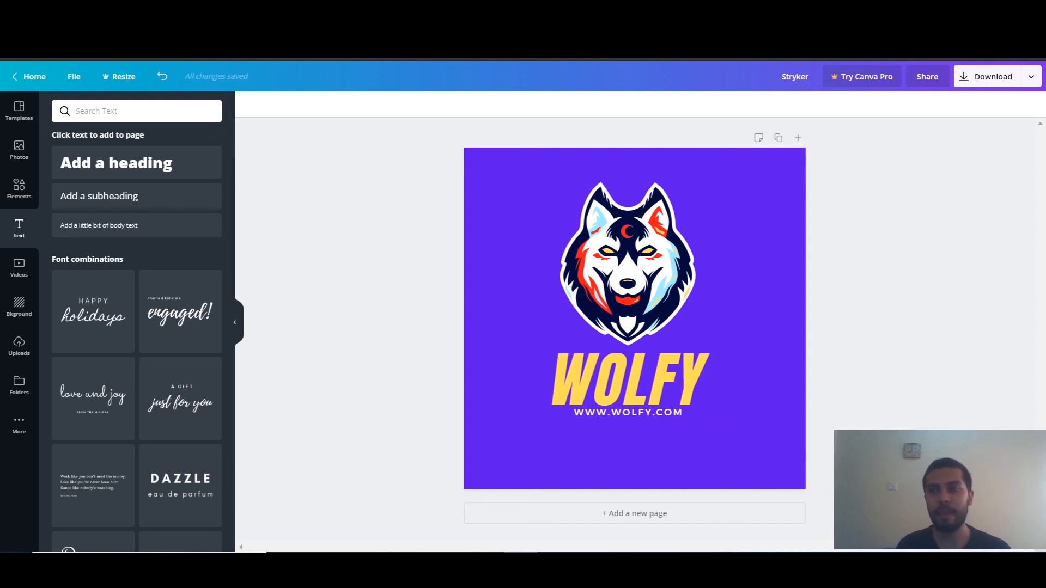
pyautogui.hotkey('alt', 'Tab')
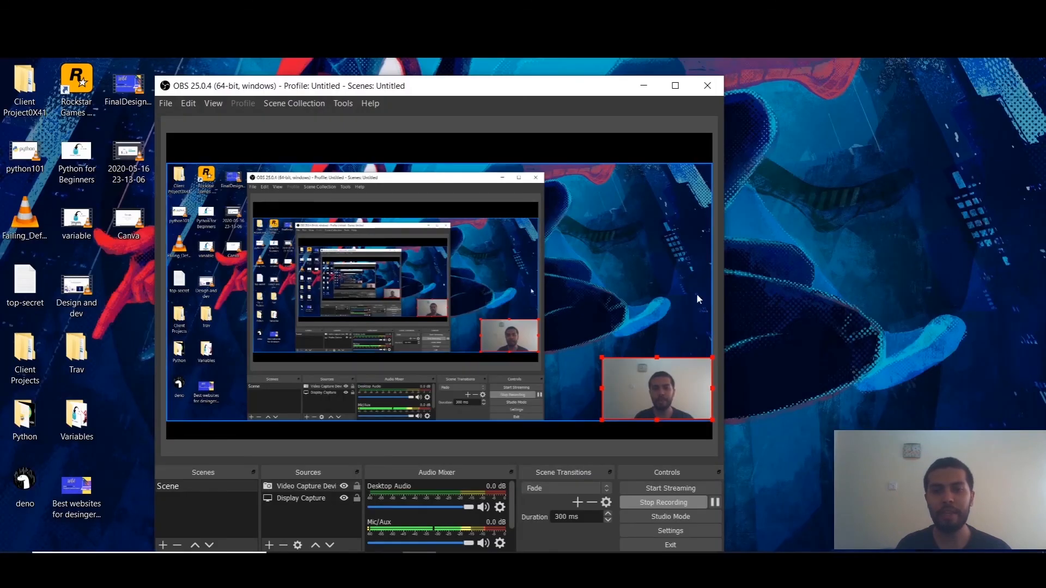